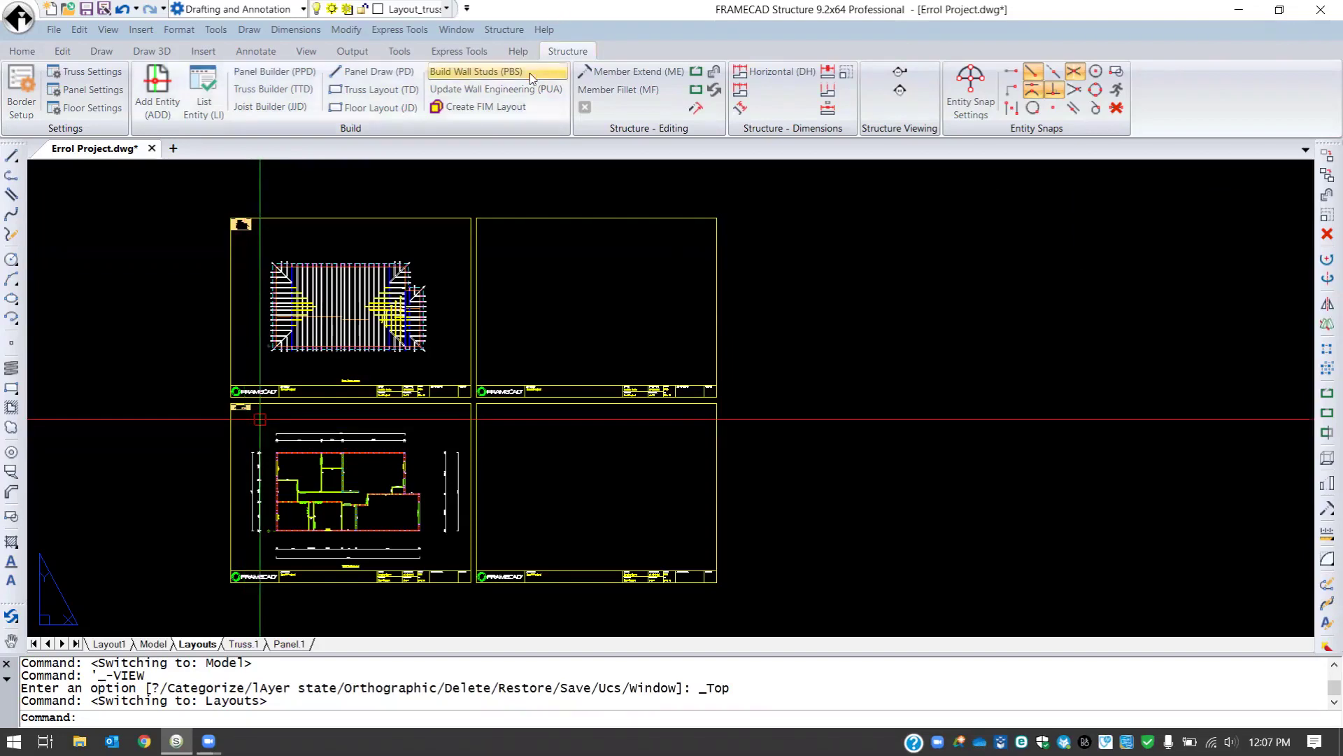
# - Open the framing command list and dismiss it without choosing a command
pyautogui.click(505, 30)
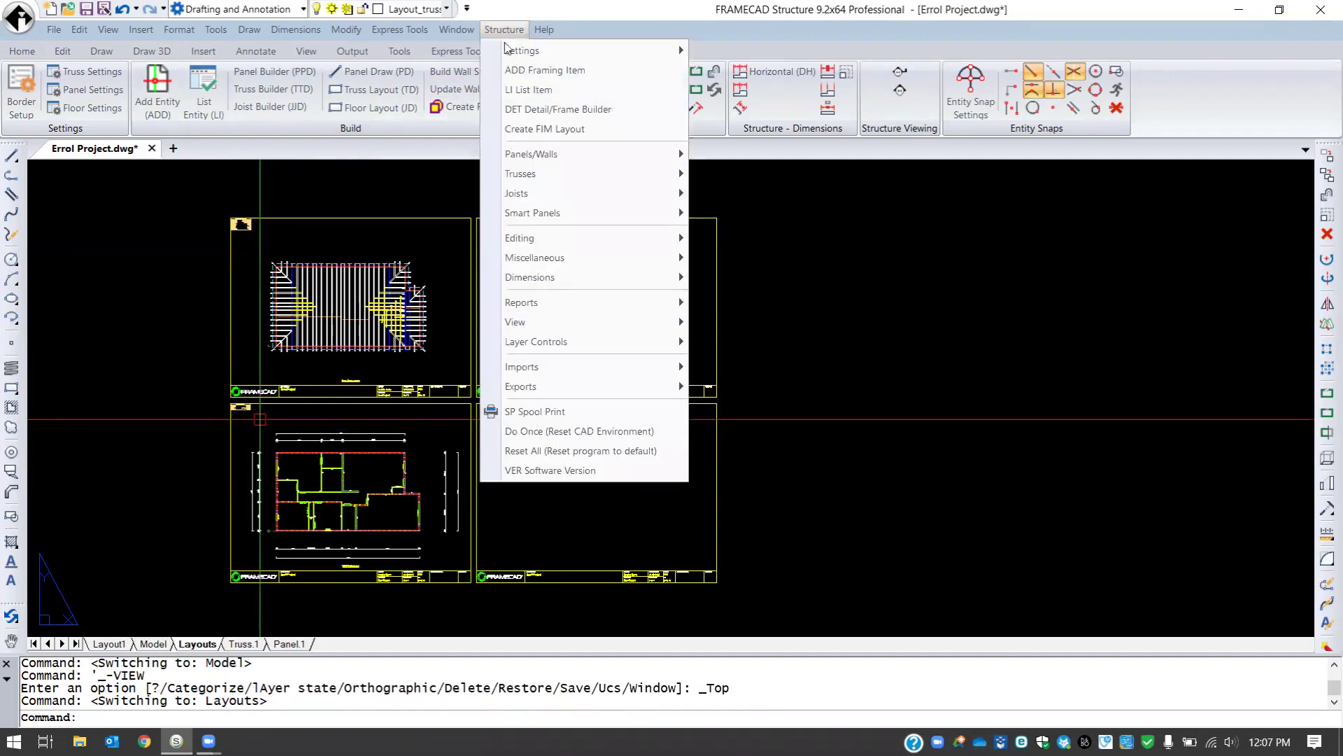
pyautogui.moveTo(534, 260)
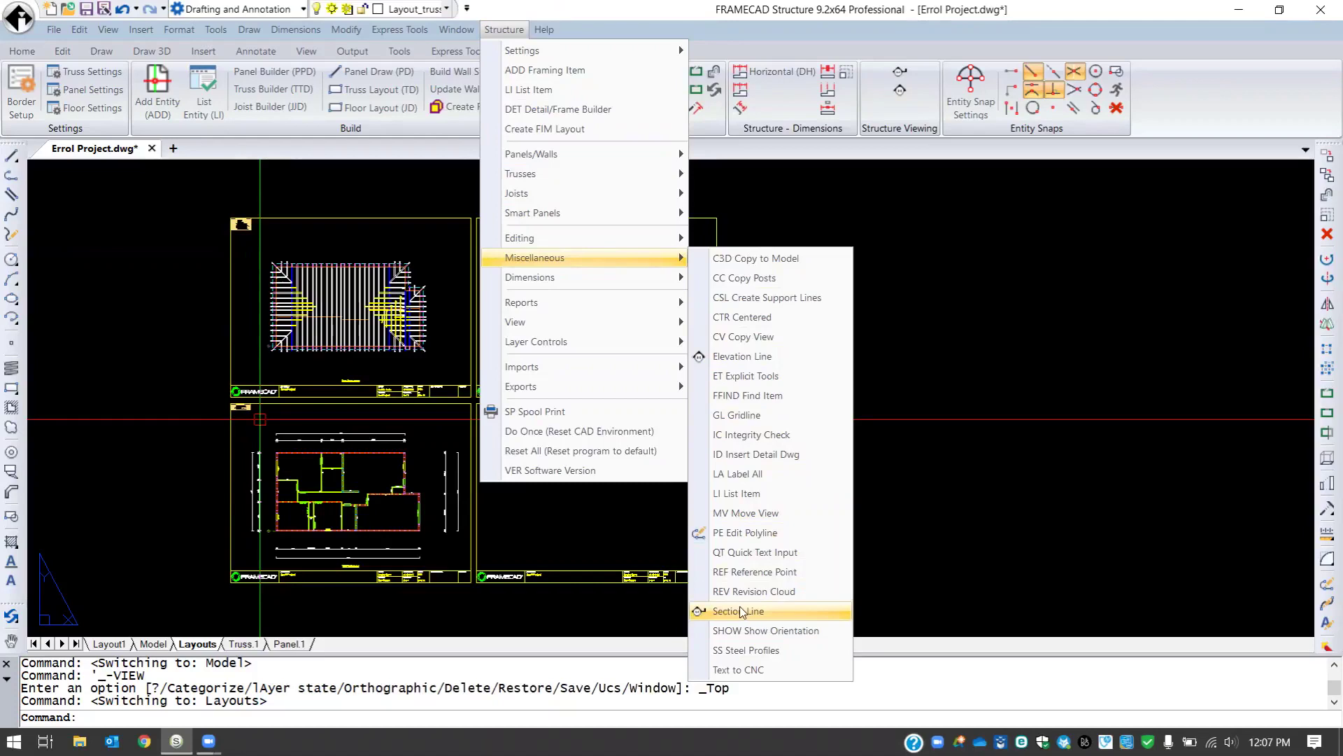
pyautogui.click(1004, 351)
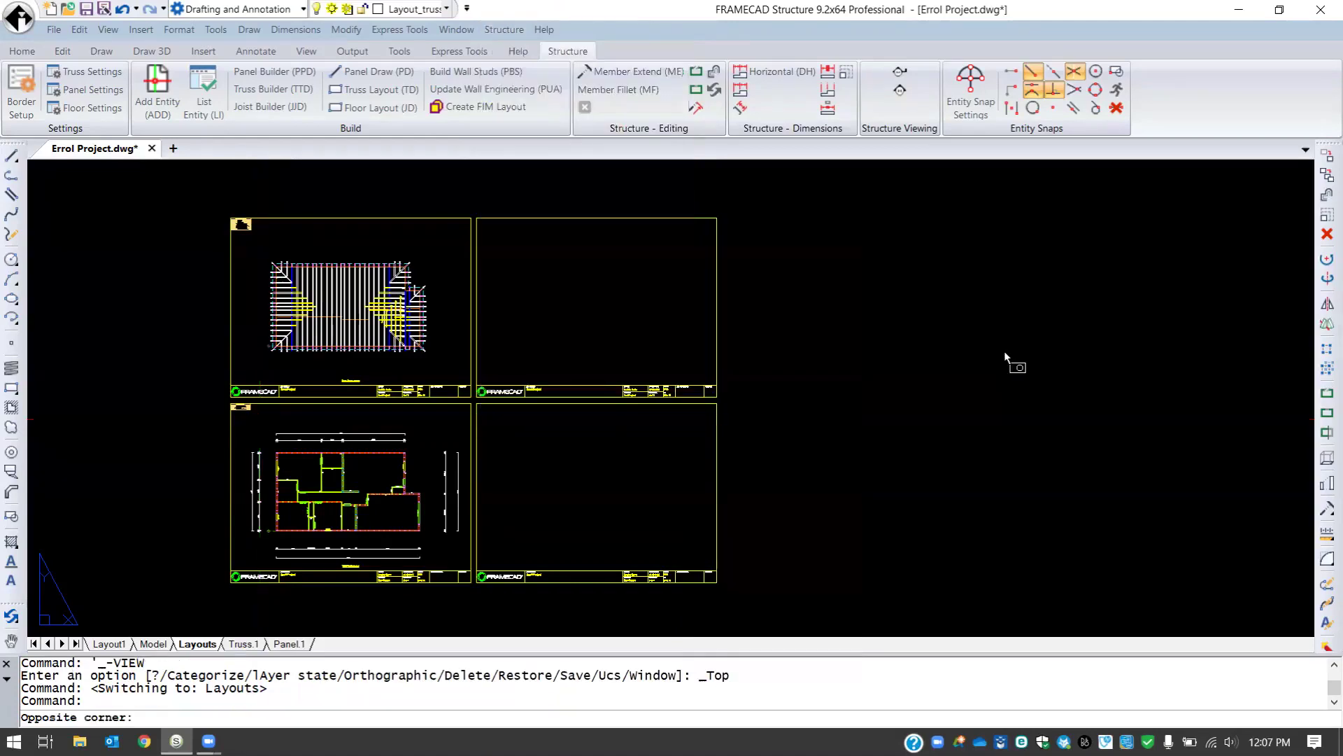
pyautogui.click(943, 388)
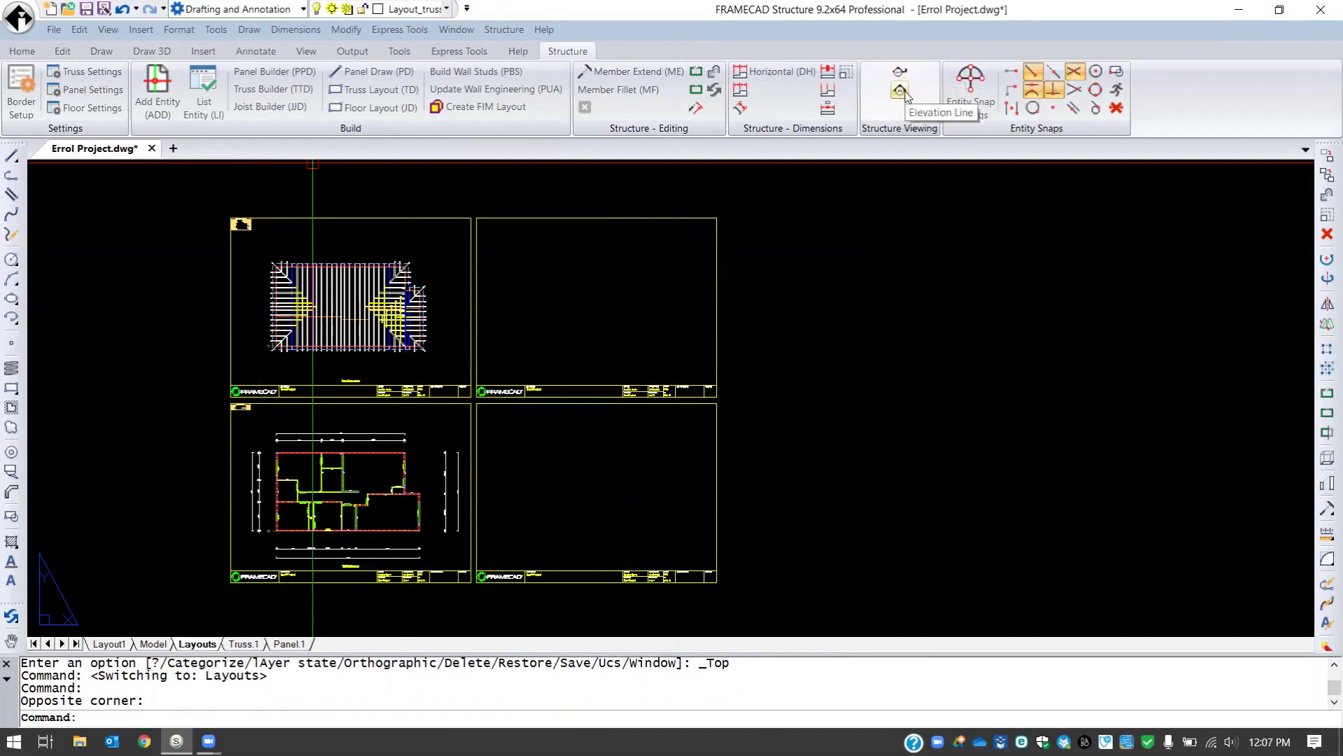
# - Start entering the Section Line and Elevation Line commands by name, then cancel both
pyautogui.click(128, 717)
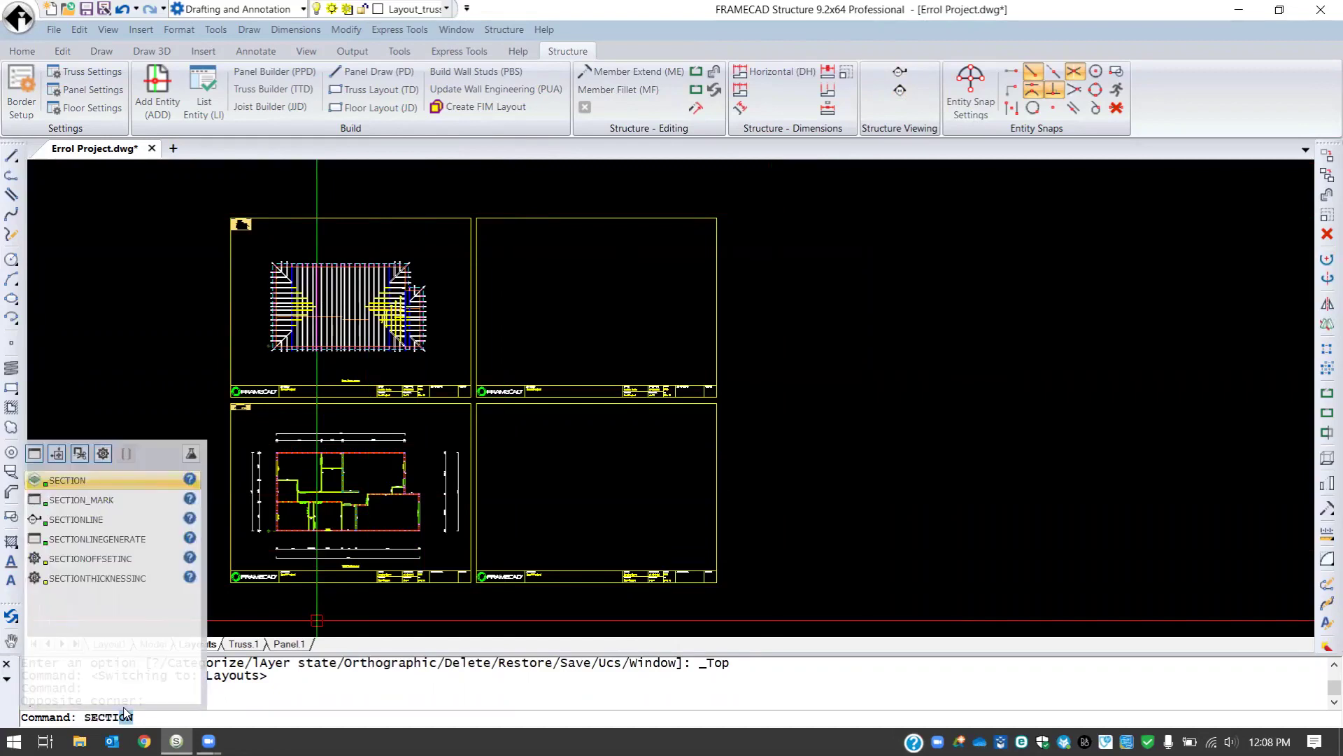
pyautogui.write('sectionl')
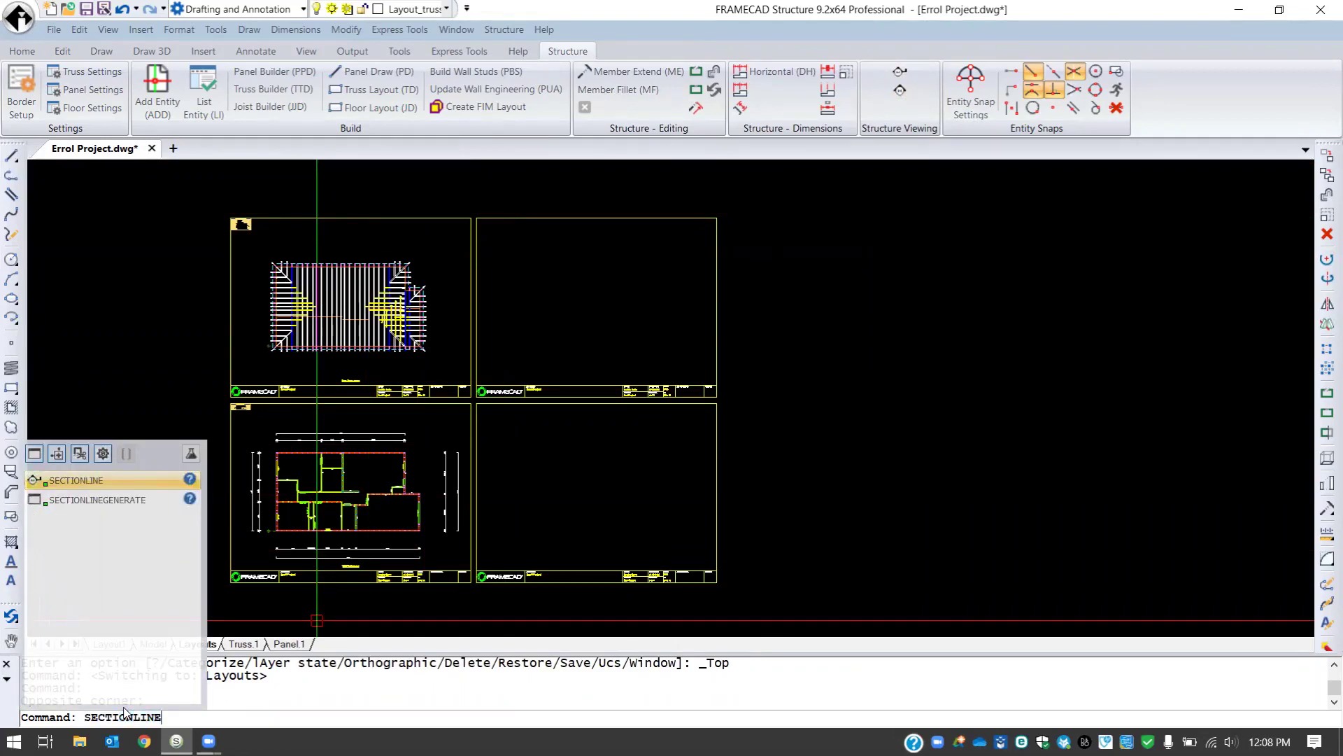
pyautogui.press('BackSpace')
pyautogui.press('BackSpace')
pyautogui.press('BackSpace')
pyautogui.press('BackSpace')
pyautogui.press('BackSpace')
pyautogui.press('BackSpace')
pyautogui.press('BackSpace')
pyautogui.press('BackSpace')
pyautogui.press('BackSpace')
pyautogui.press('BackSpace')
pyautogui.press('BackSpace')
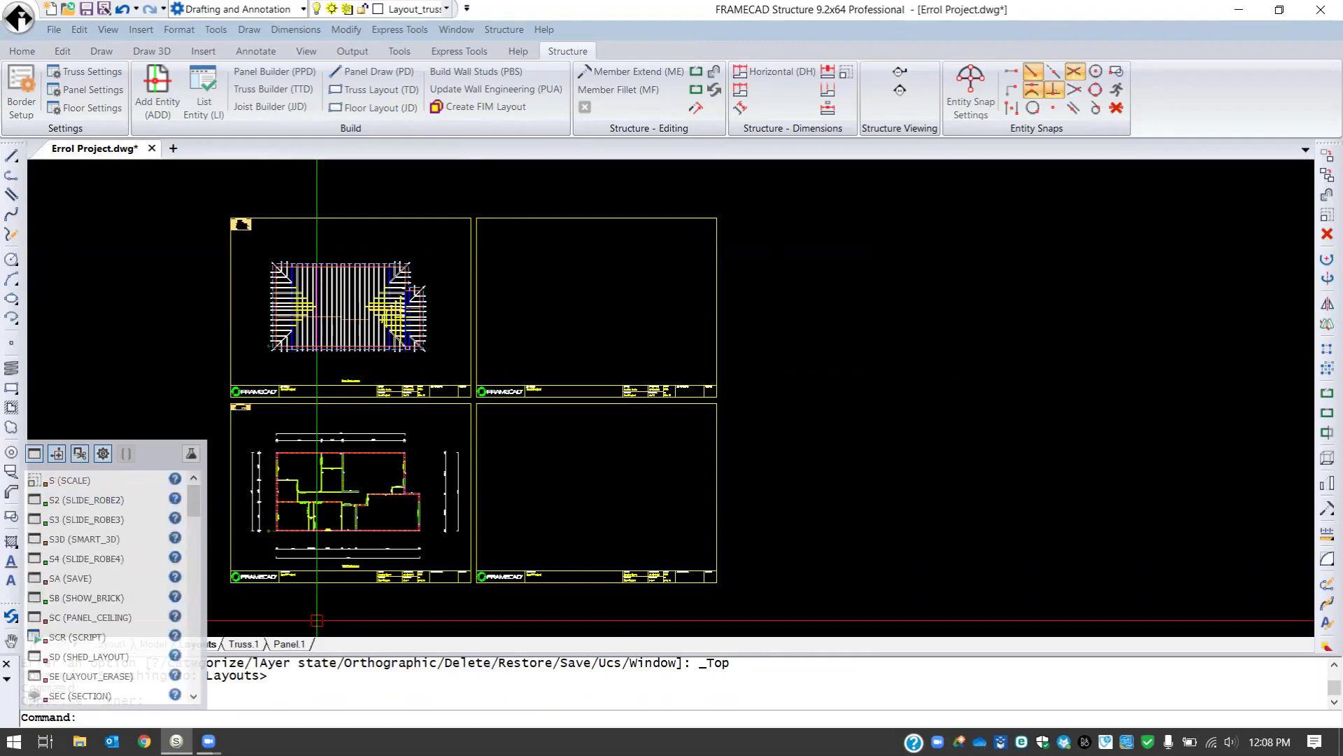
pyautogui.write('elevationli')
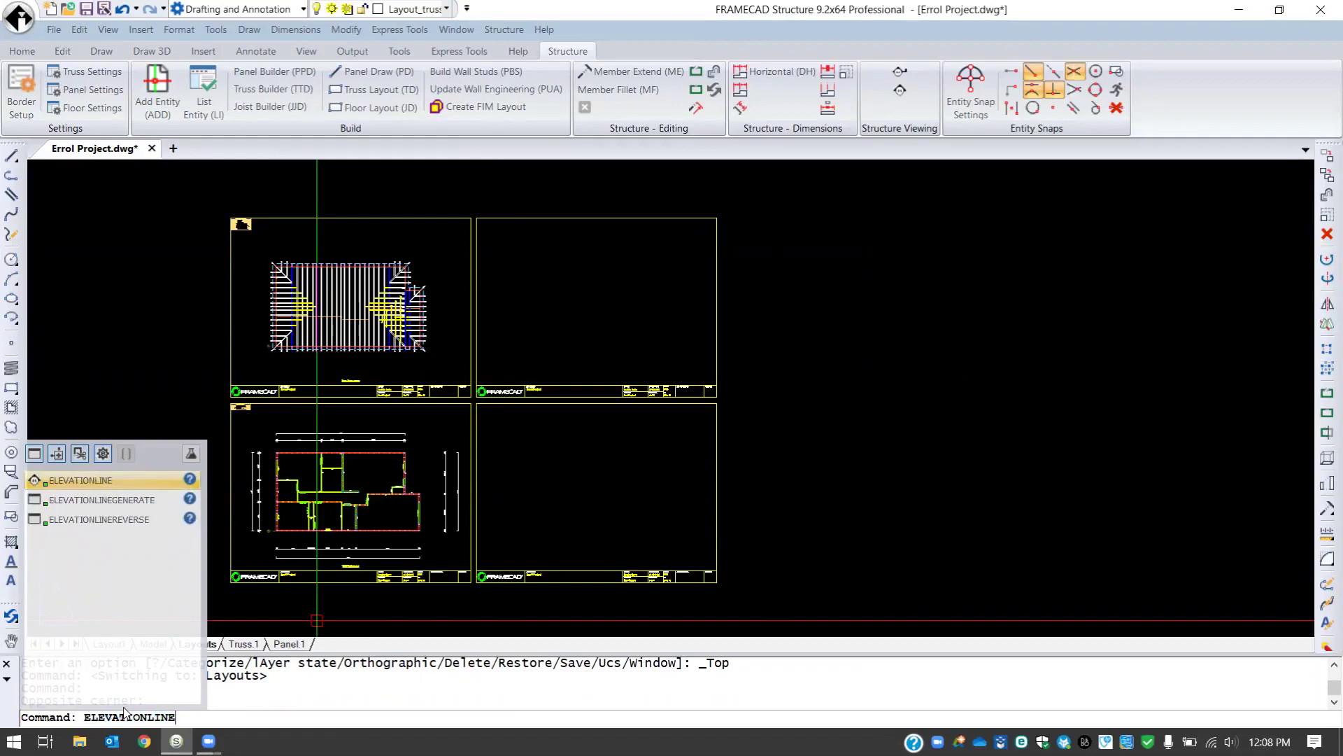
pyautogui.press('Escape')
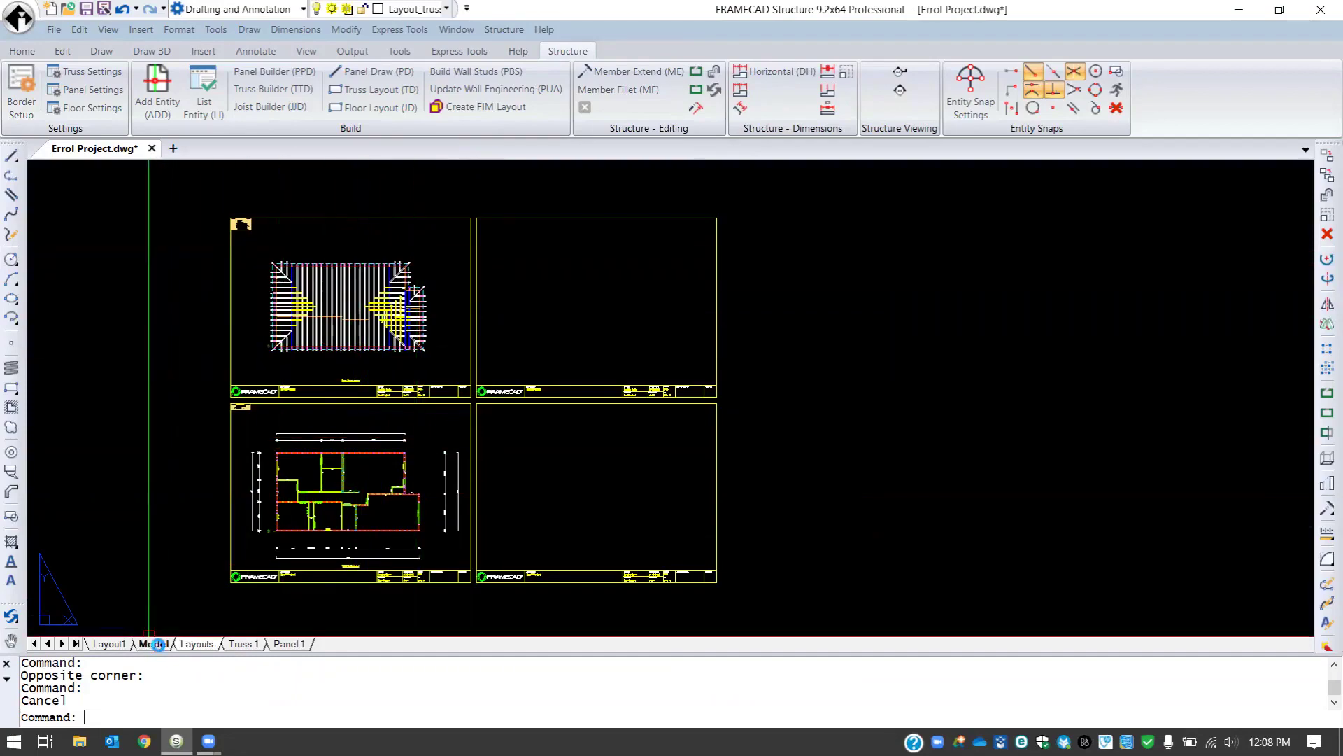
# - Show the house frame in Model space from the Top 3D view, zoomed out
pyautogui.click(158, 644)
pyautogui.scroll(2, 462, 388)
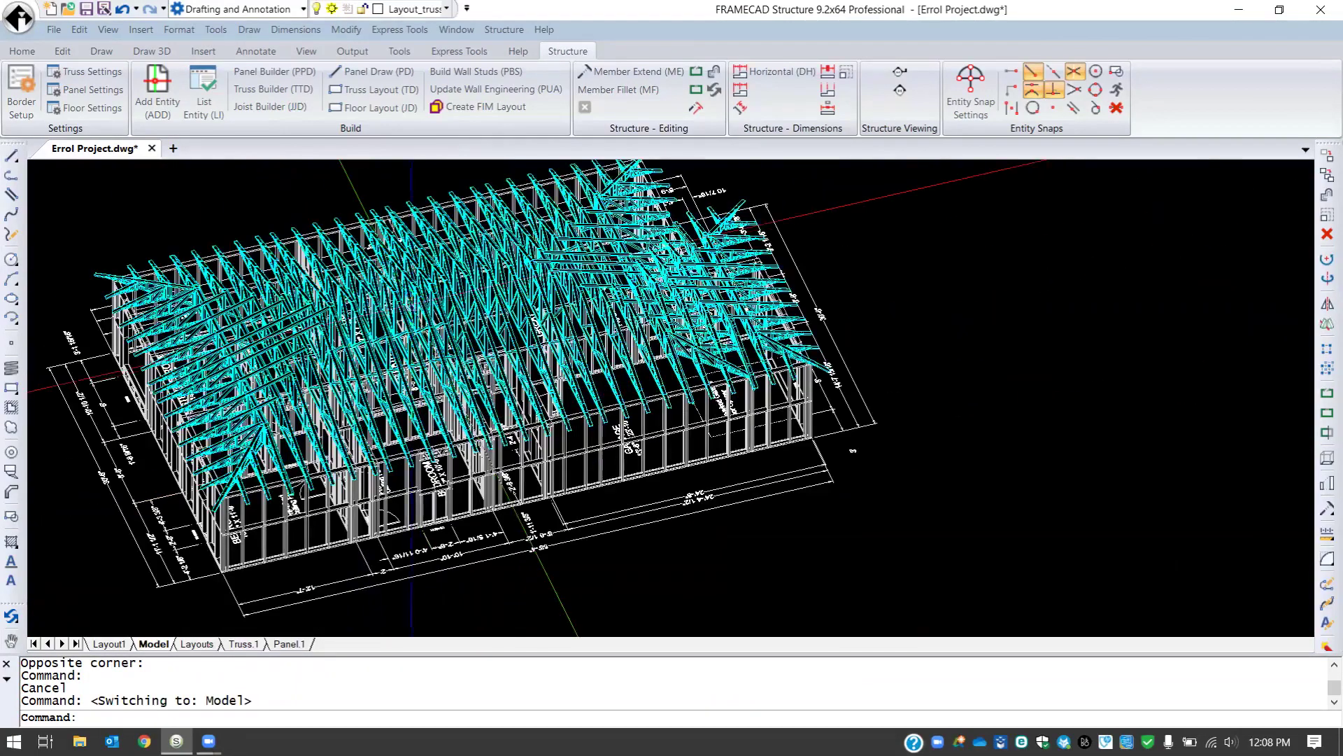
pyautogui.keyDown('shift'); pyautogui.moveTo(462, 388); pyautogui.dragTo(336, 294, button='middle'); pyautogui.keyUp('shift')
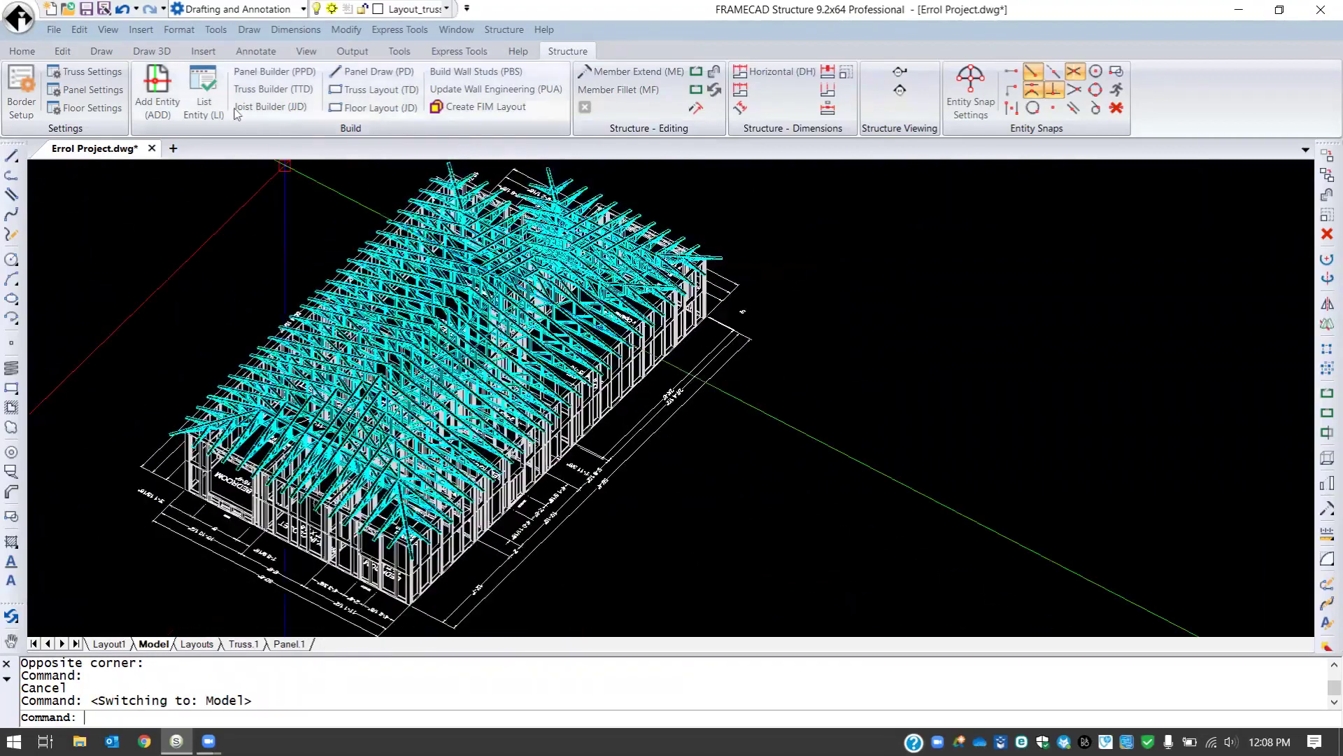
pyautogui.click(108, 29)
pyautogui.moveTo(166, 229)
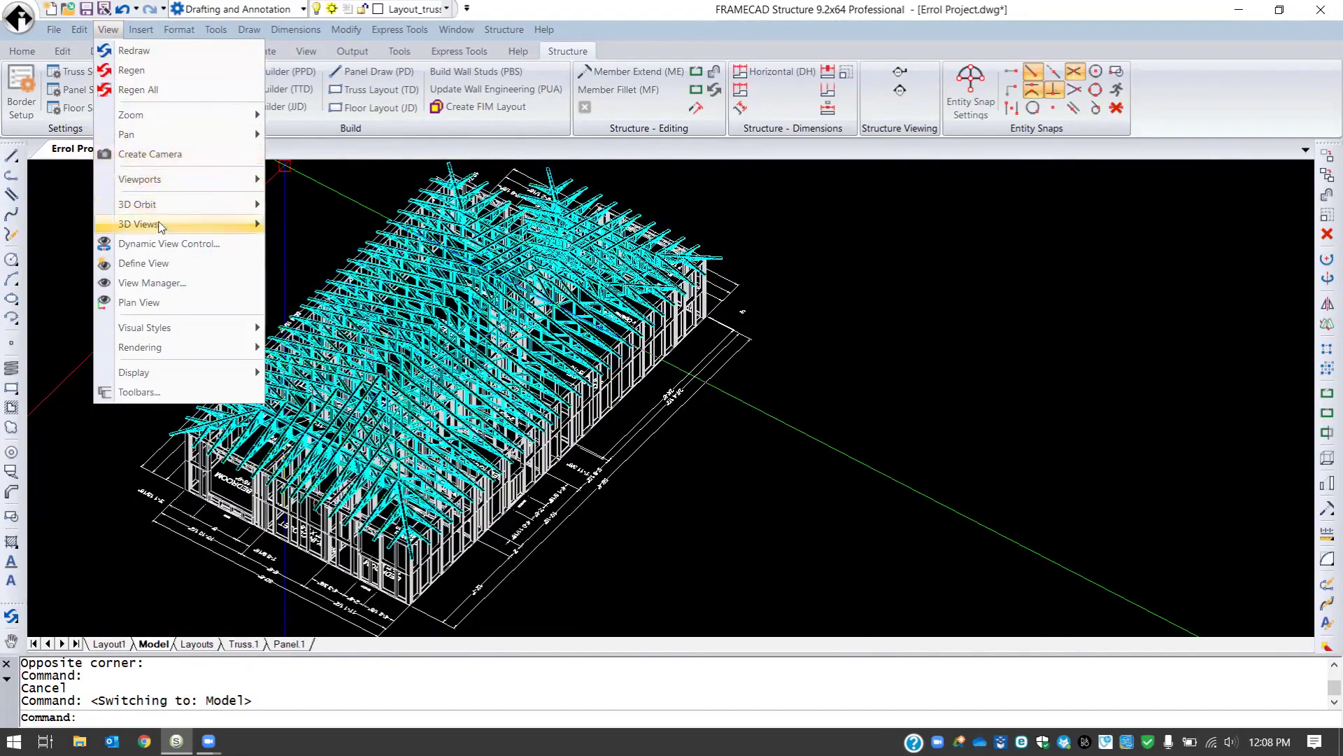
pyautogui.click(299, 225)
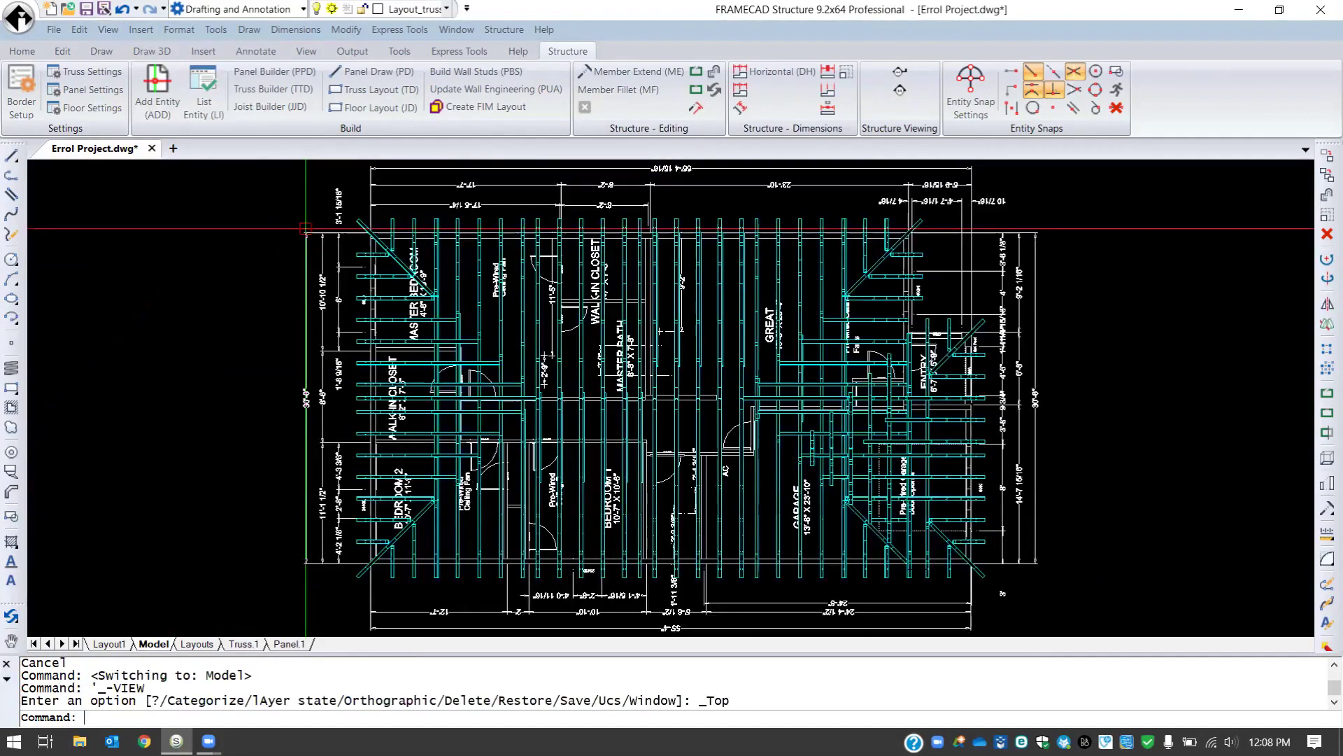
pyautogui.scroll(-3, 189, 420)
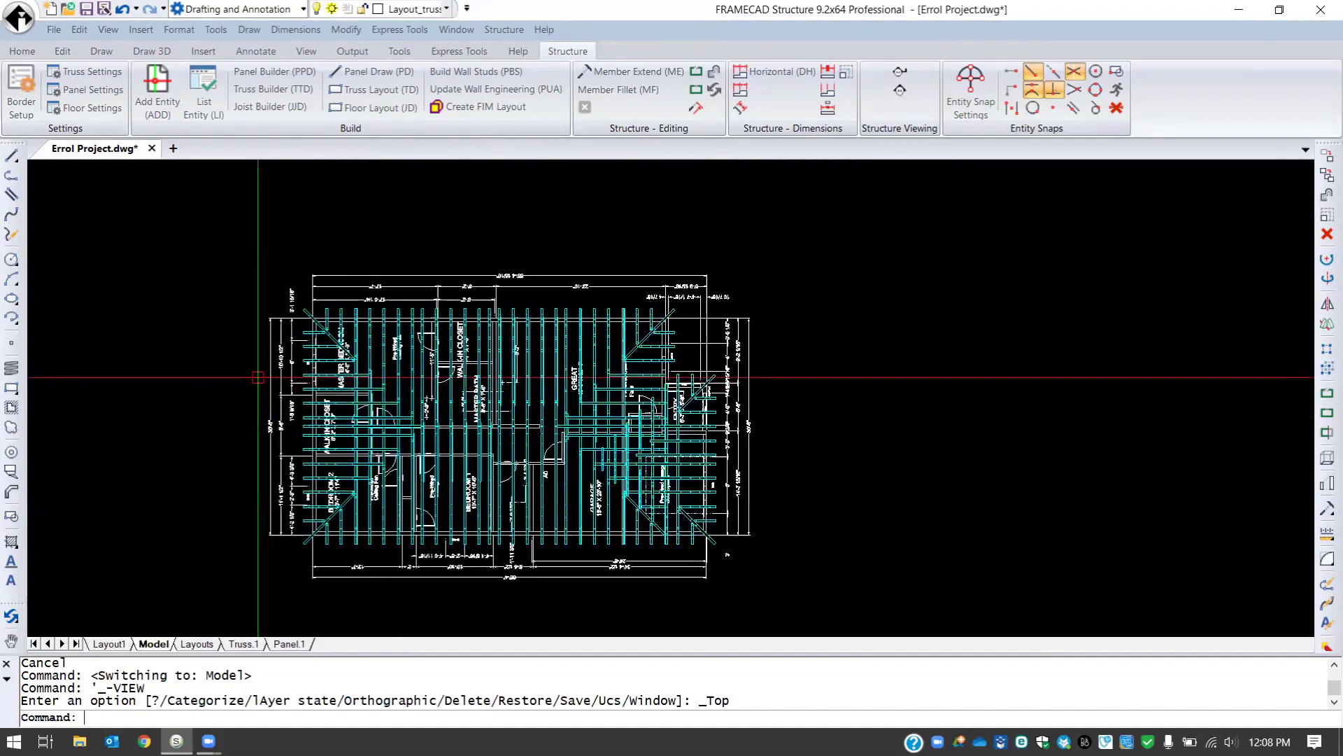
pyautogui.scroll(-1, 258, 377)
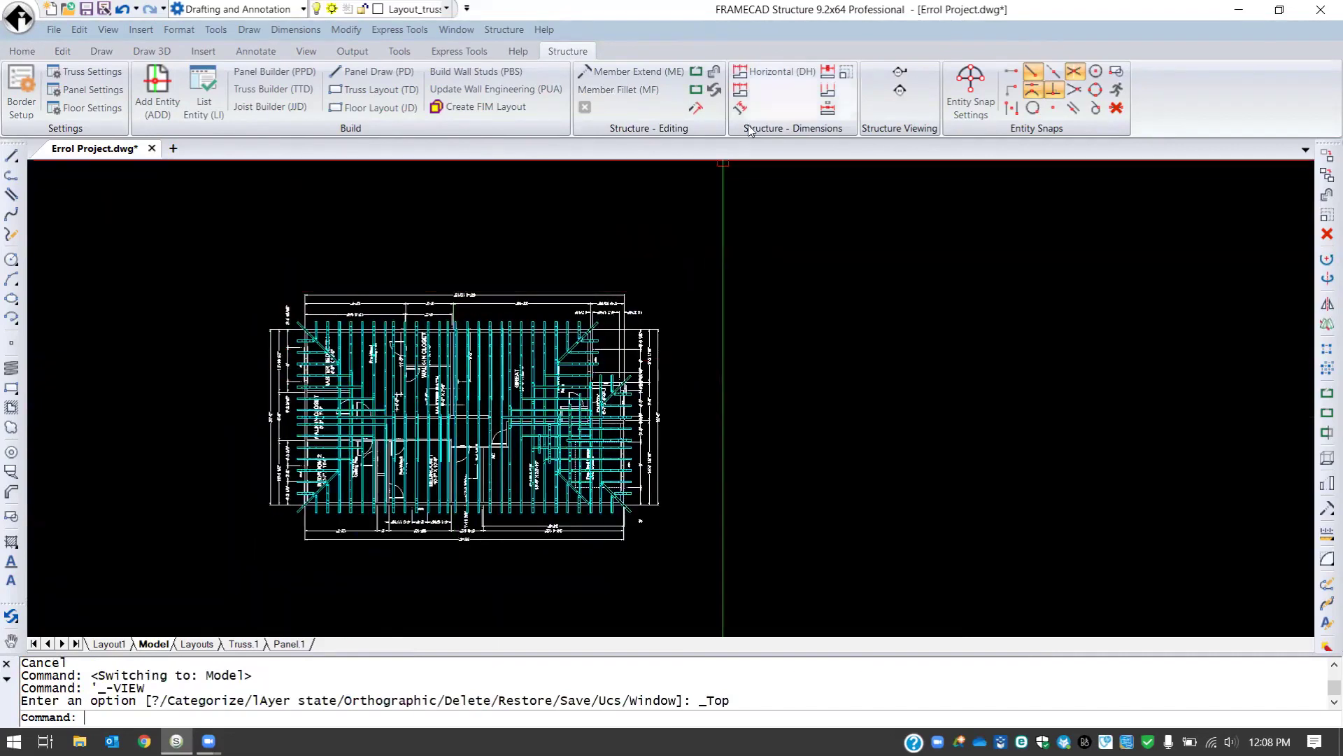
# - Draw a section line from left to right across the plan, accepting metric units
pyautogui.click(900, 73)
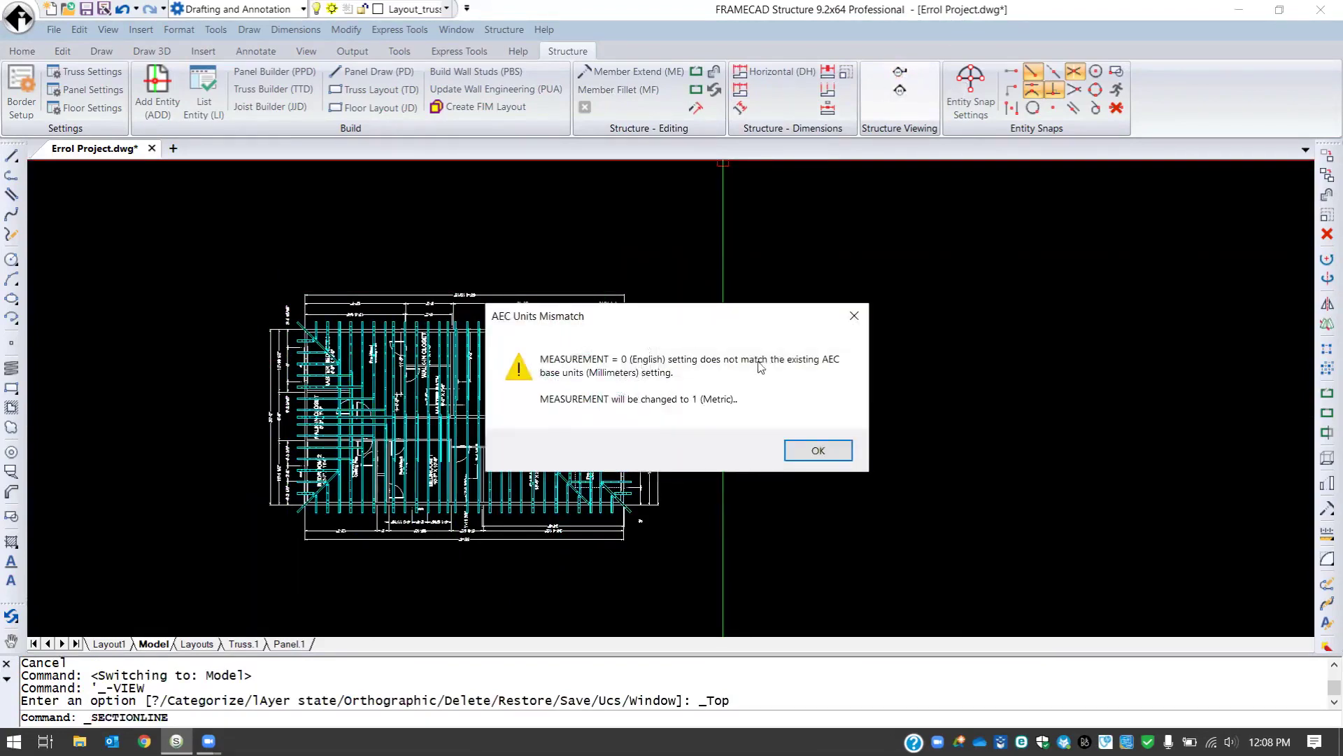
pyautogui.click(814, 451)
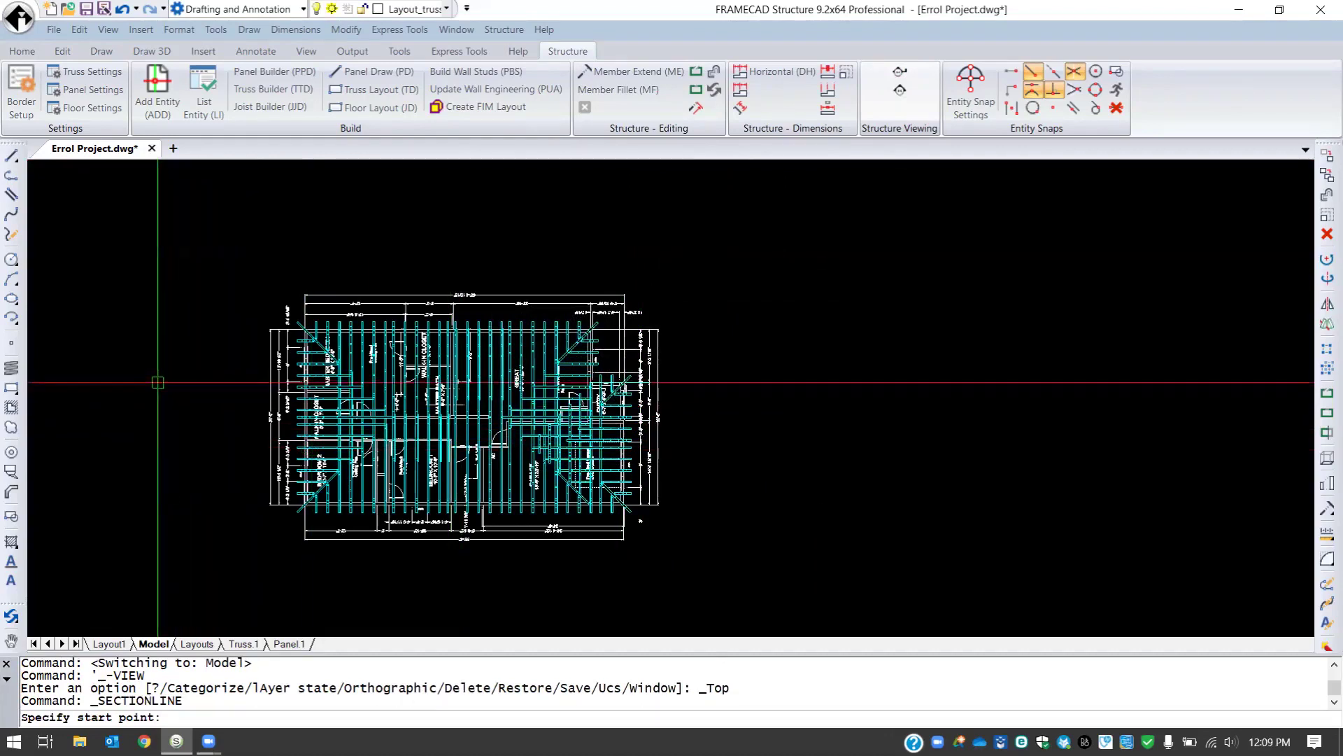
pyautogui.click(120, 385)
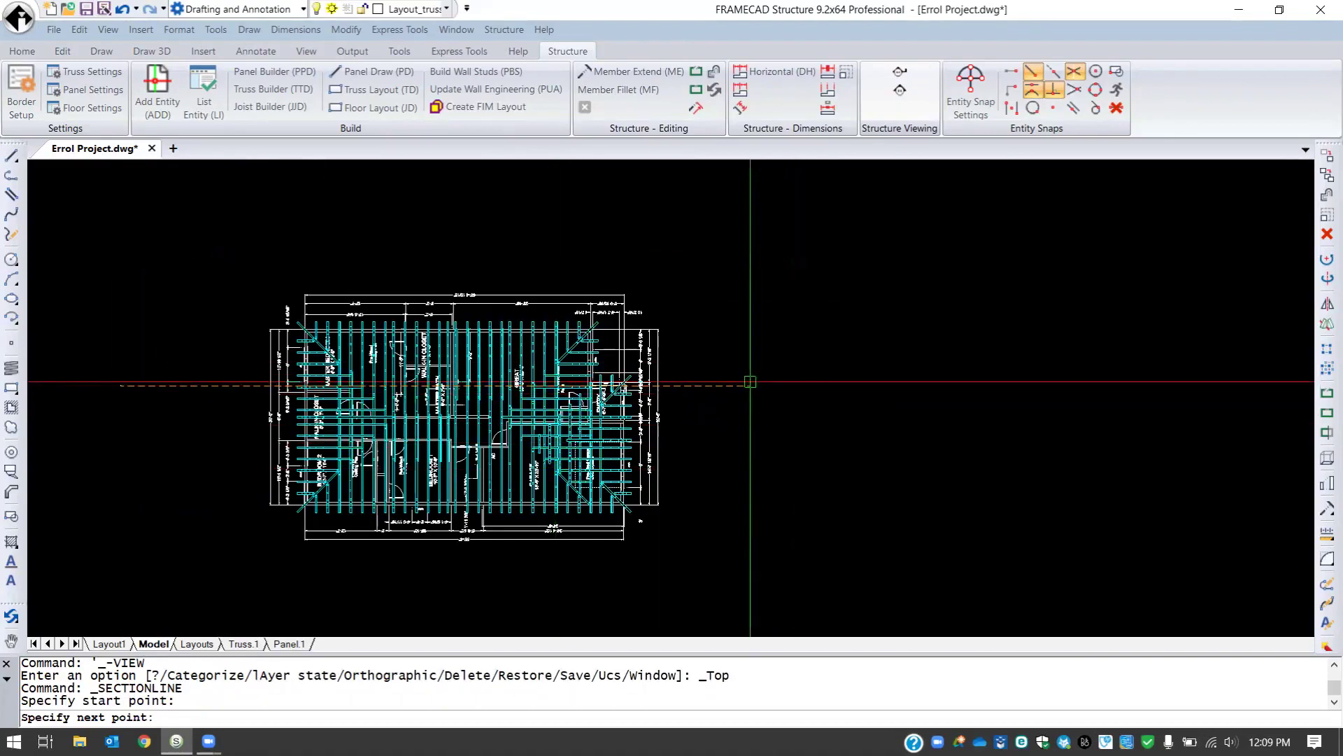
pyautogui.click(750, 382)
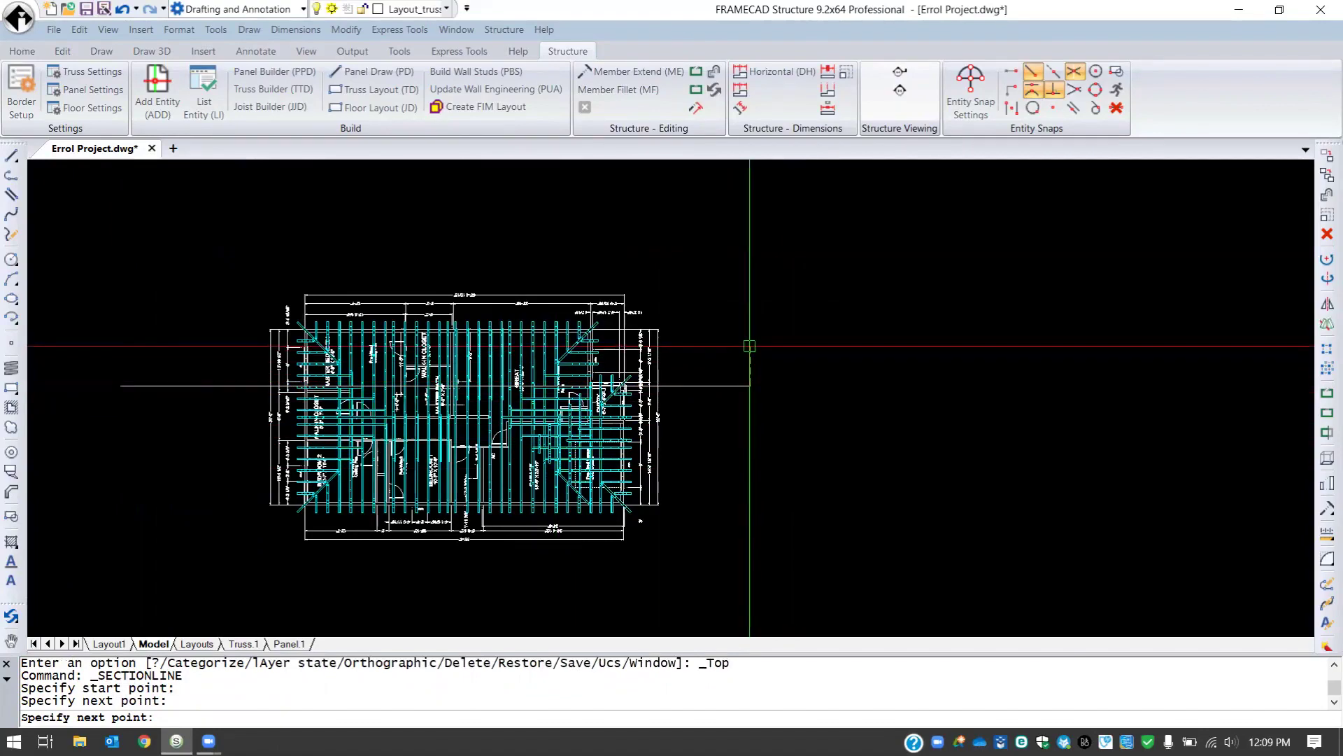
pyautogui.press('Return')
# - Place the generated section elevation to the right of the floor plan
pyautogui.scroll(-4, 779, 389)
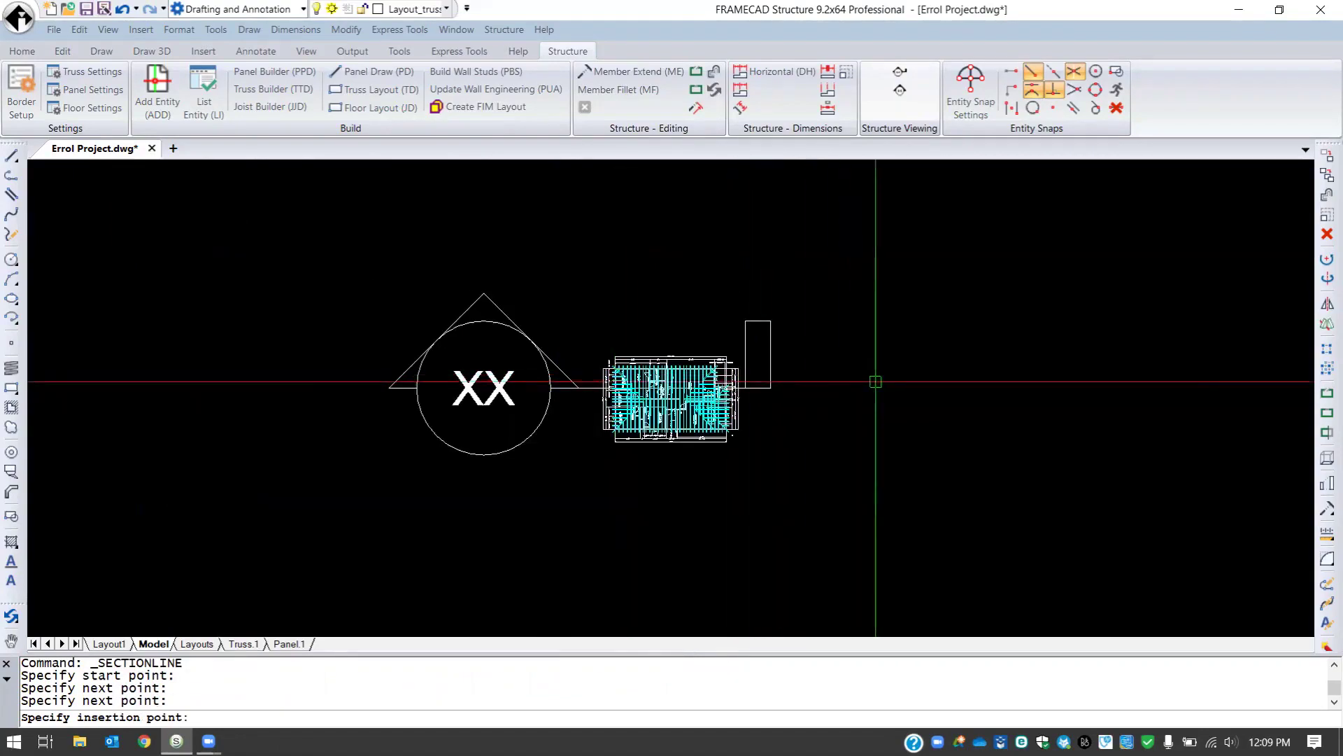
pyautogui.scroll(2, 873, 378)
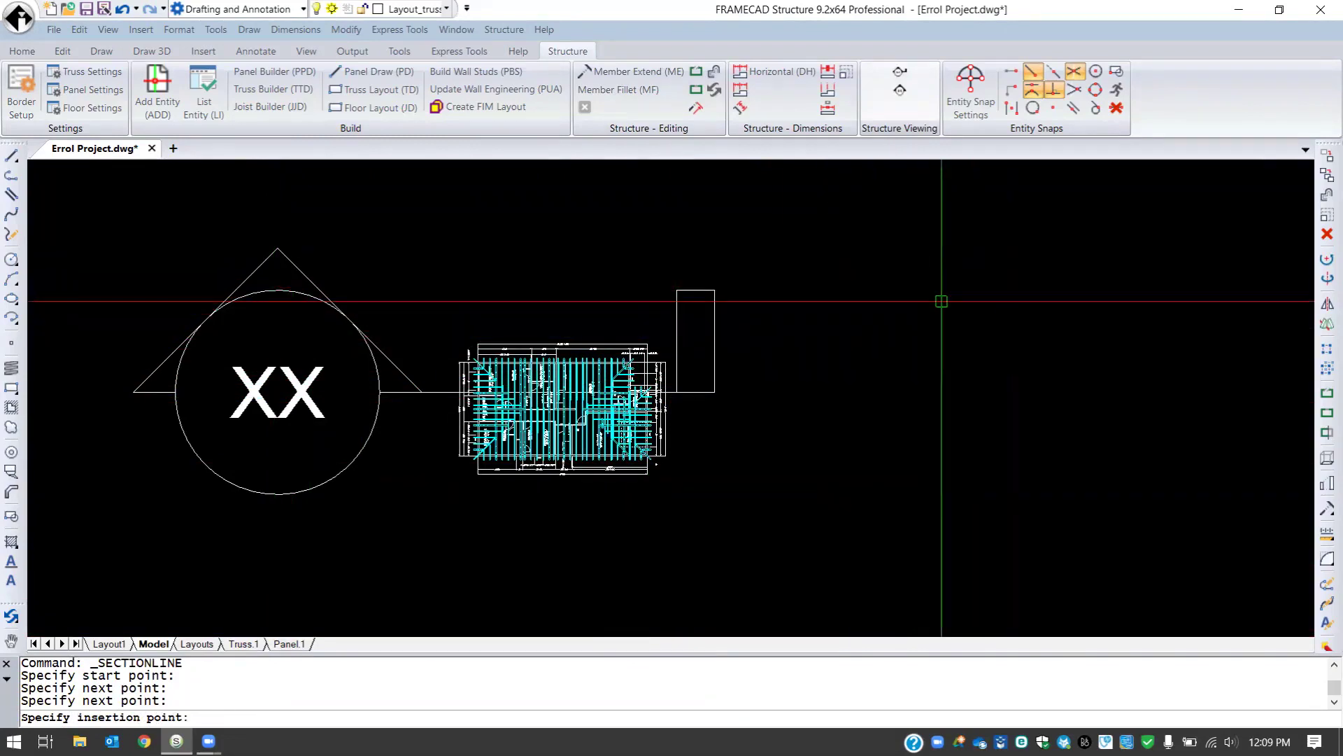
pyautogui.scroll(-3, 420, 401)
pyautogui.scroll(2, 683, 354)
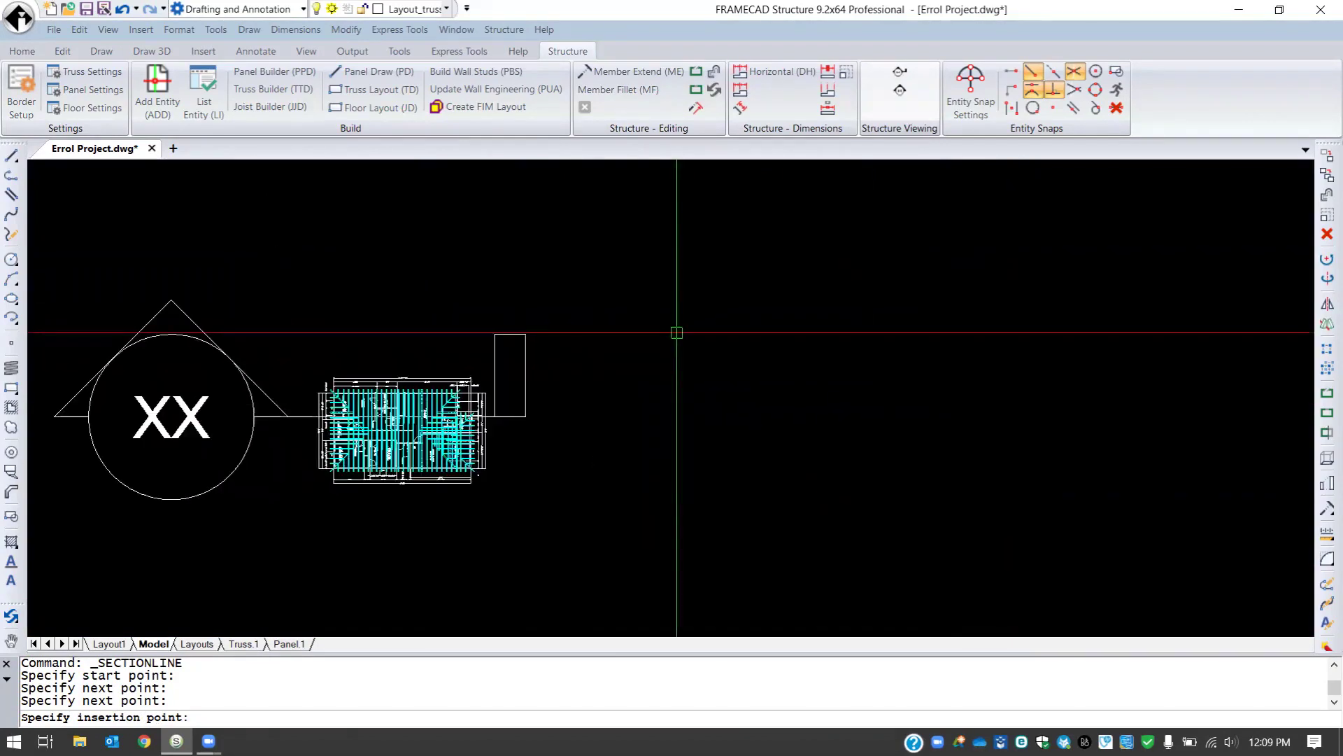
pyautogui.click(676, 333)
pyautogui.scroll(3, 879, 311)
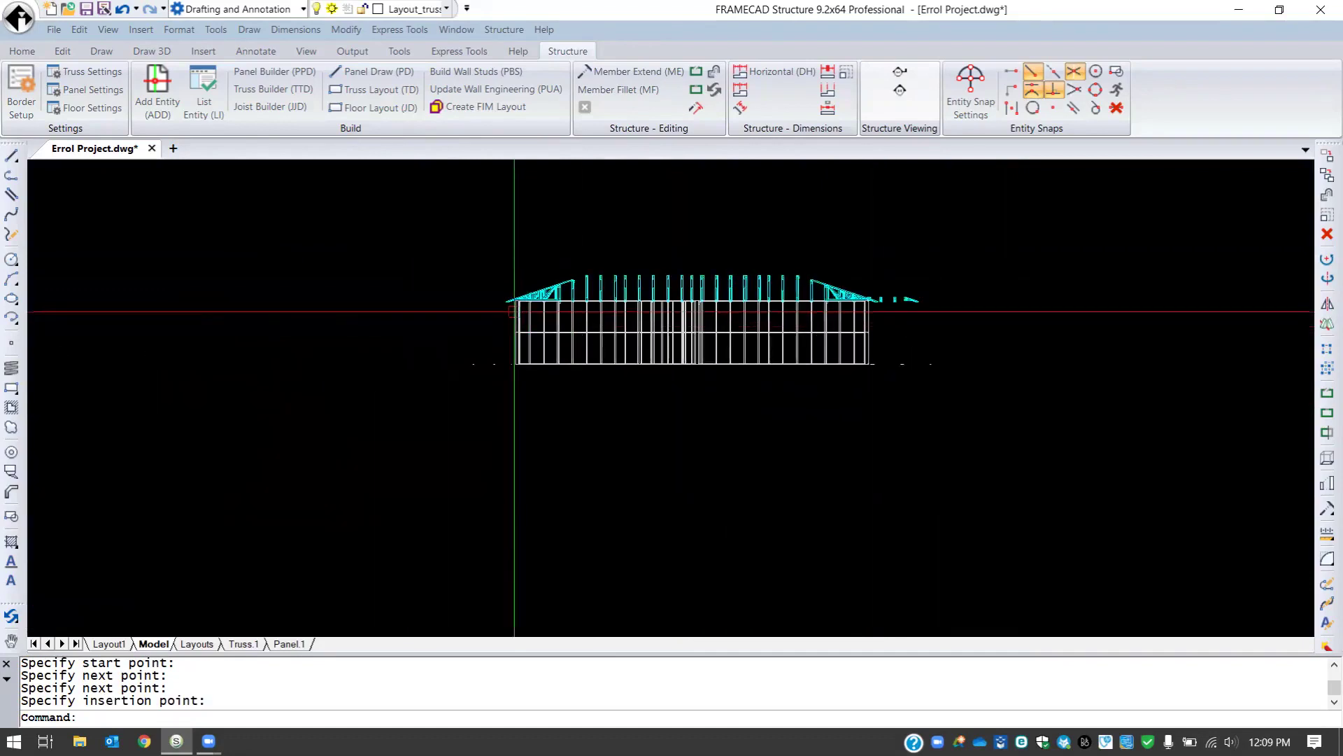
pyautogui.scroll(-3, 1020, 324)
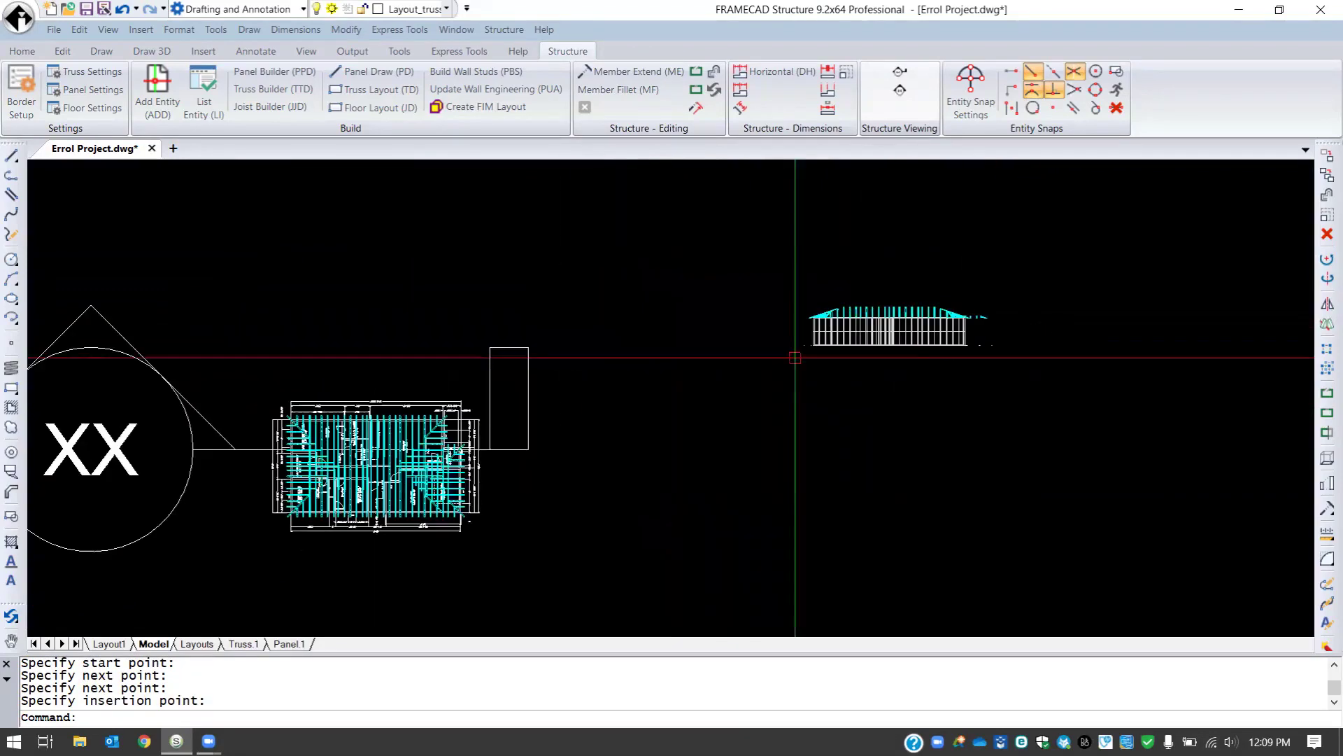
pyautogui.scroll(2, 426, 441)
pyautogui.scroll(-1, 615, 360)
pyautogui.scroll(2, 333, 299)
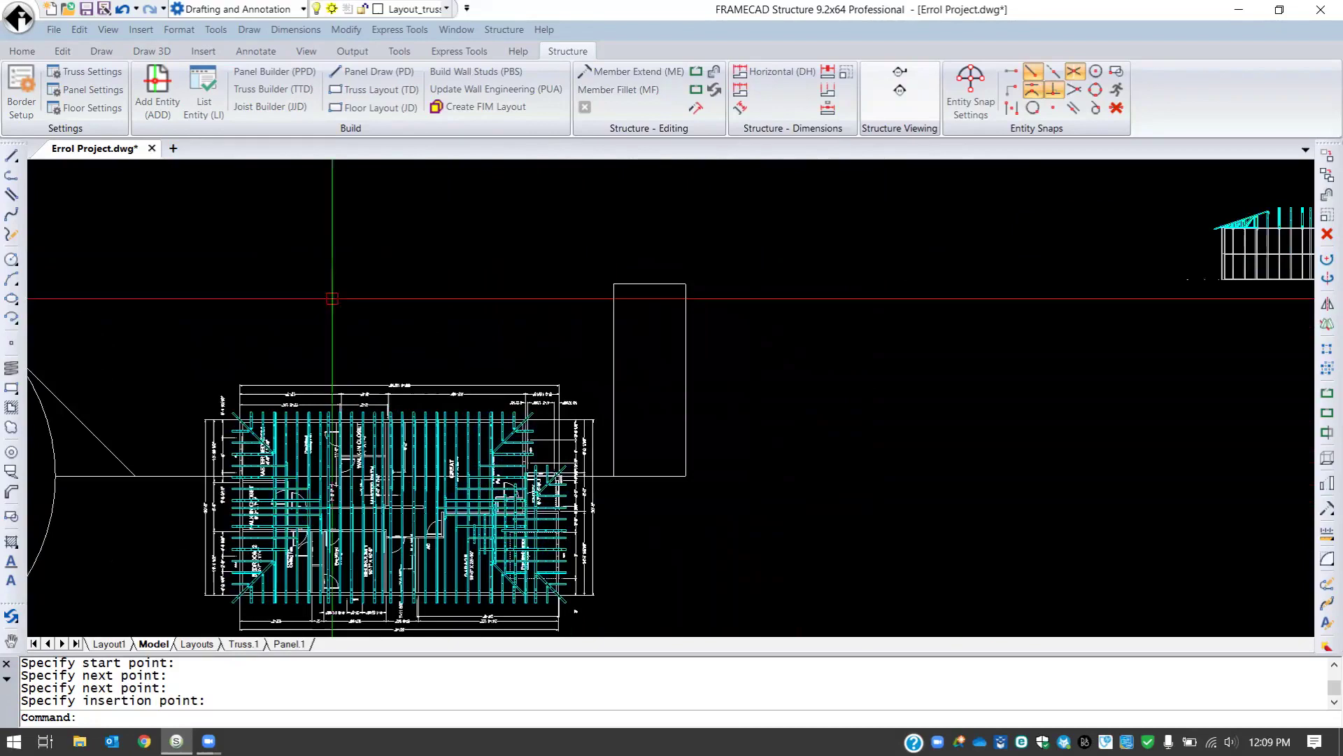
# - Draw a second section line from above the plan down into it
pyautogui.click(899, 73)
pyautogui.click(399, 221)
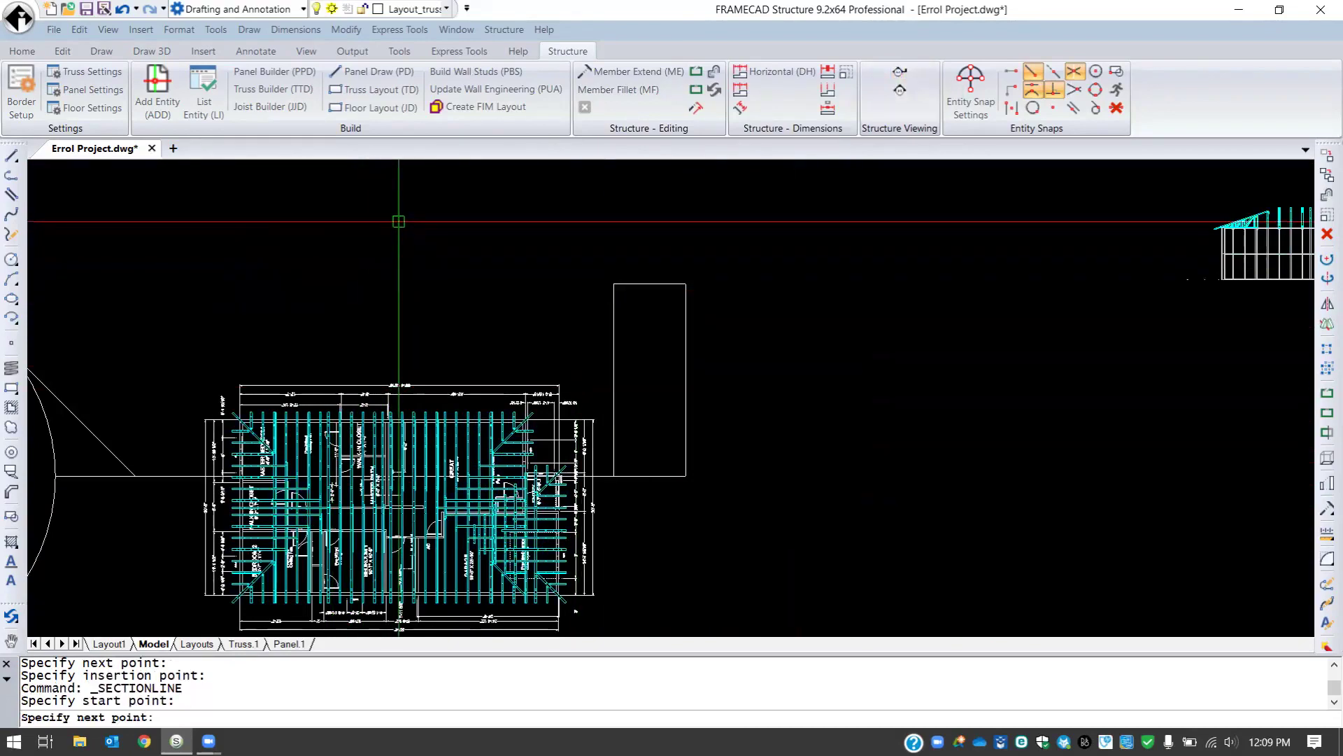
pyautogui.scroll(5, 385, 441)
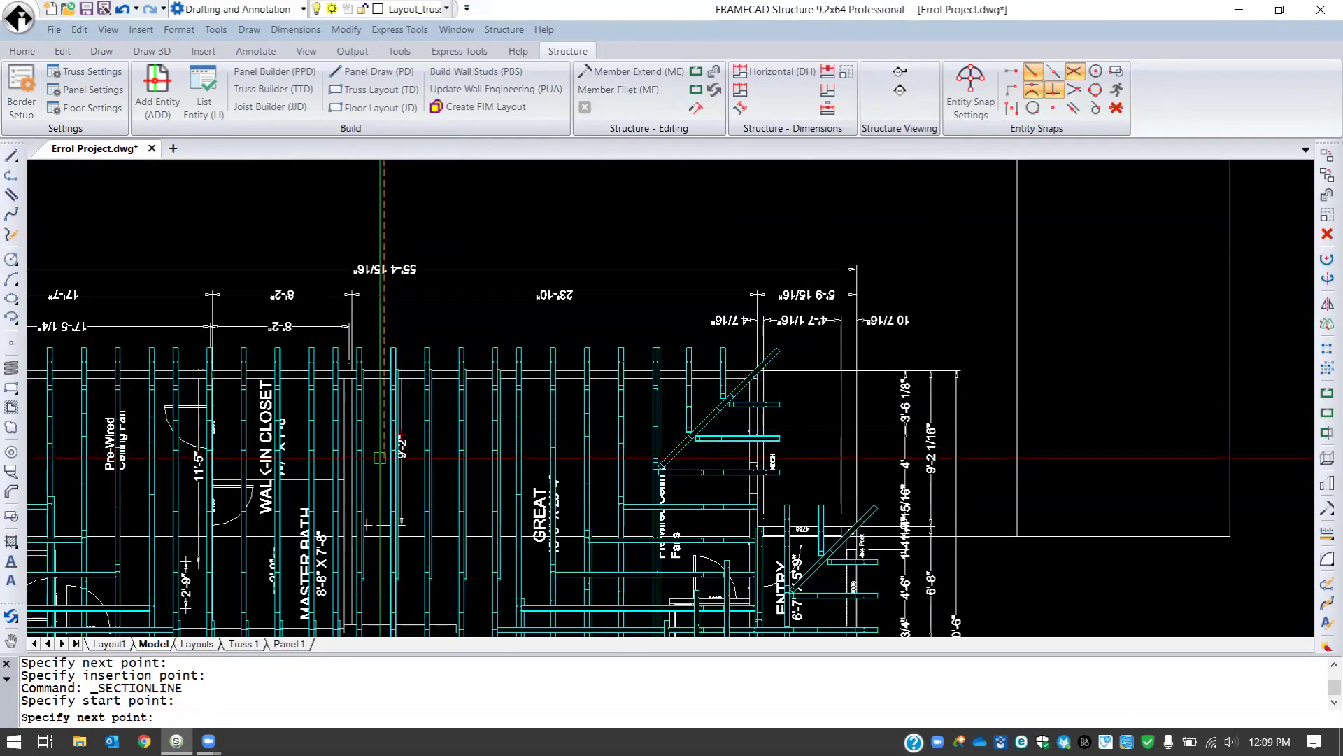
pyautogui.click(381, 457)
pyautogui.press('Return')
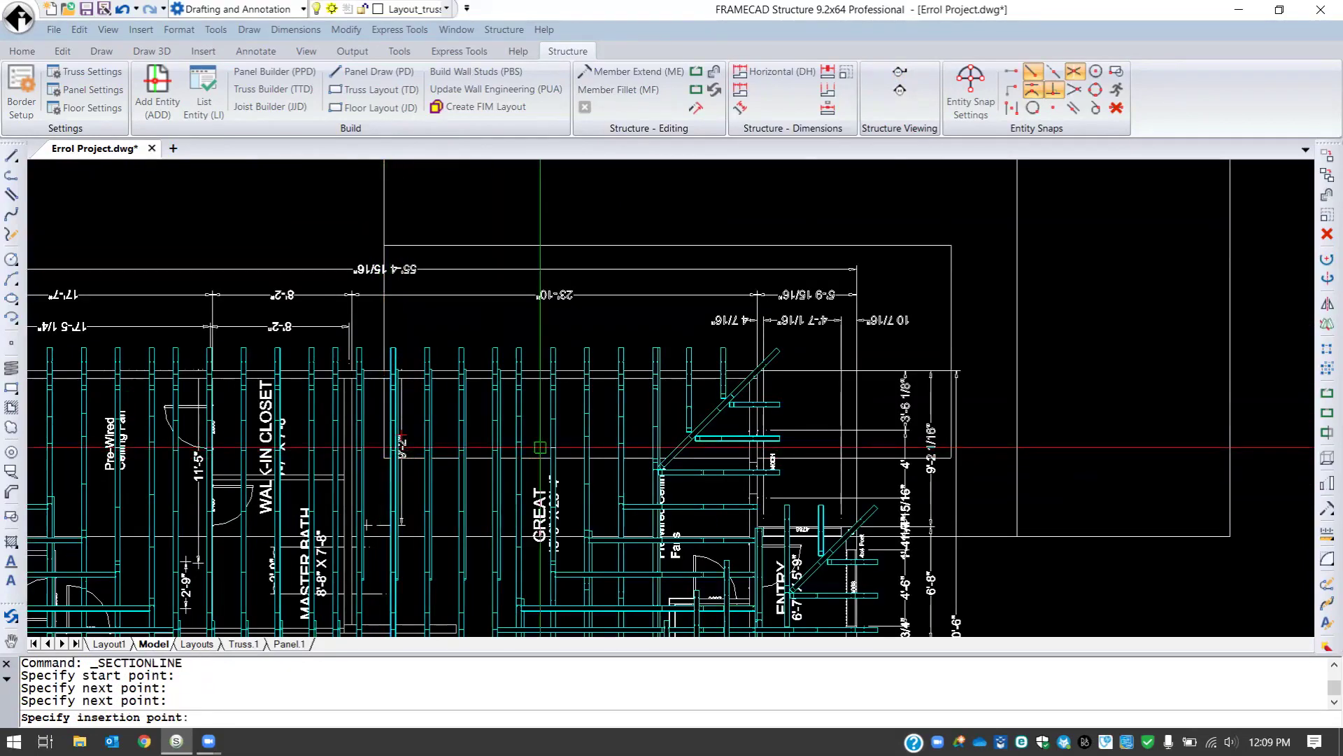
pyautogui.scroll(-8, 540, 447)
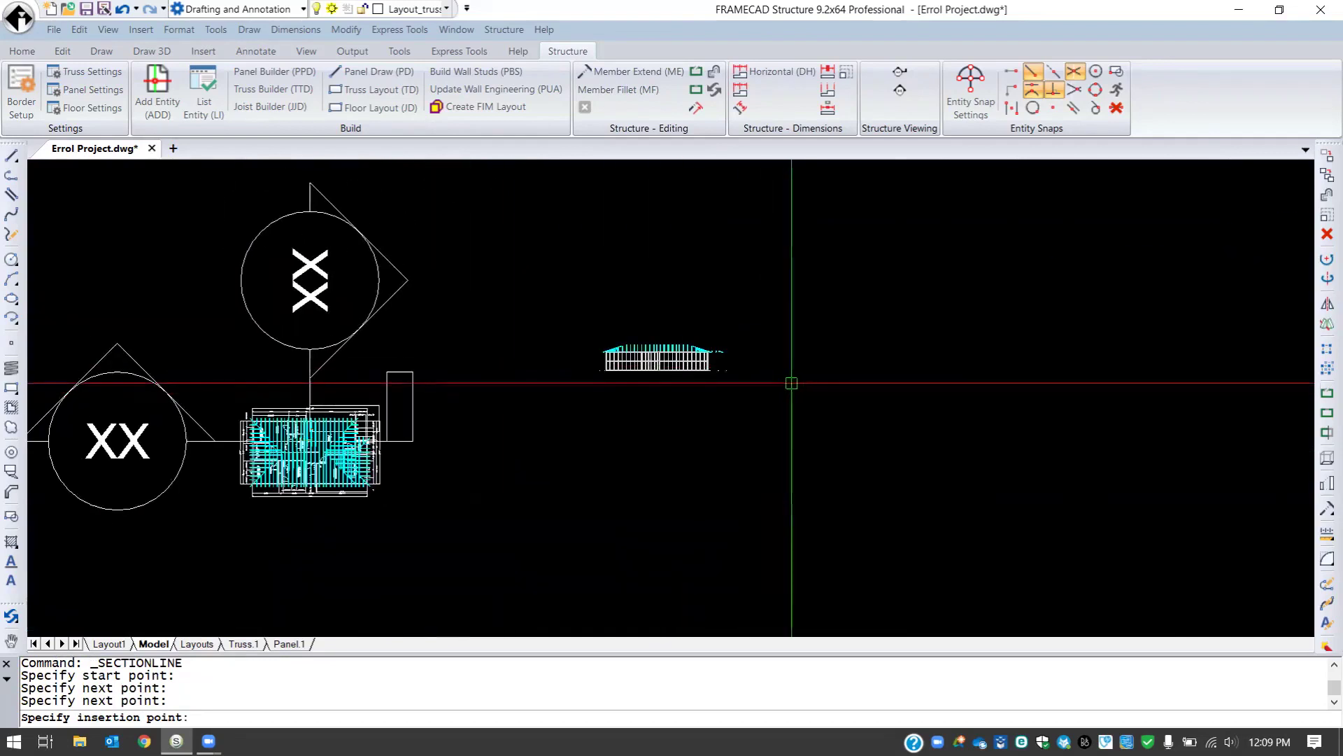
# - Place the new wall-and-truss section view beside the first elevation
pyautogui.click(910, 364)
pyautogui.scroll(3, 941, 363)
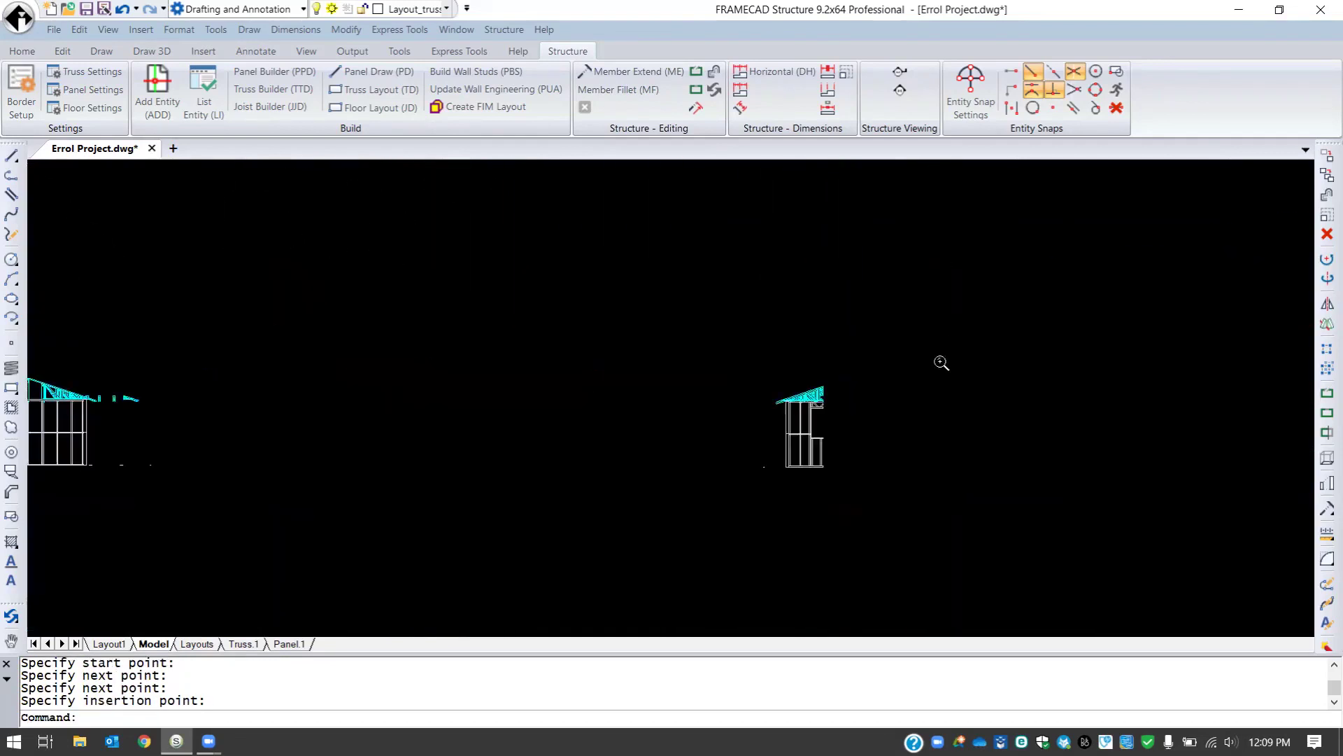
pyautogui.scroll(5, 941, 362)
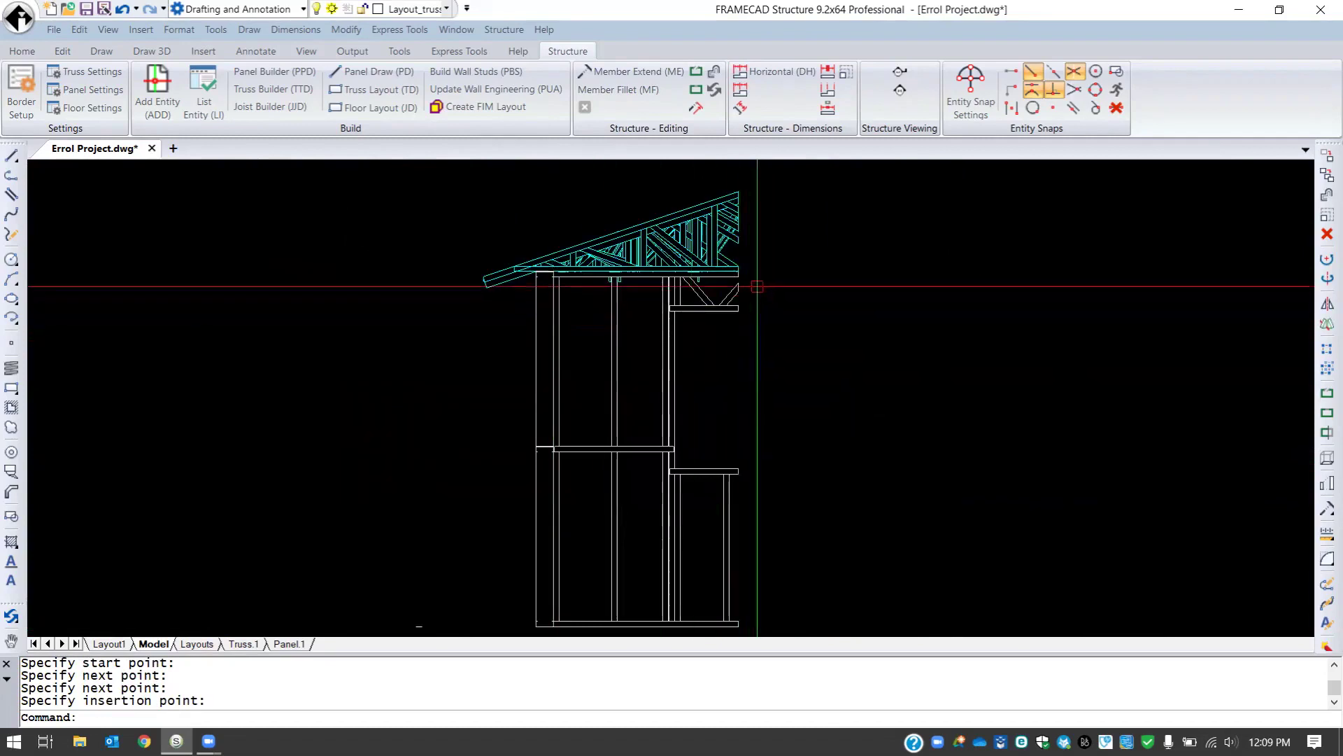
pyautogui.scroll(-4, 757, 286)
pyautogui.scroll(-4, 734, 363)
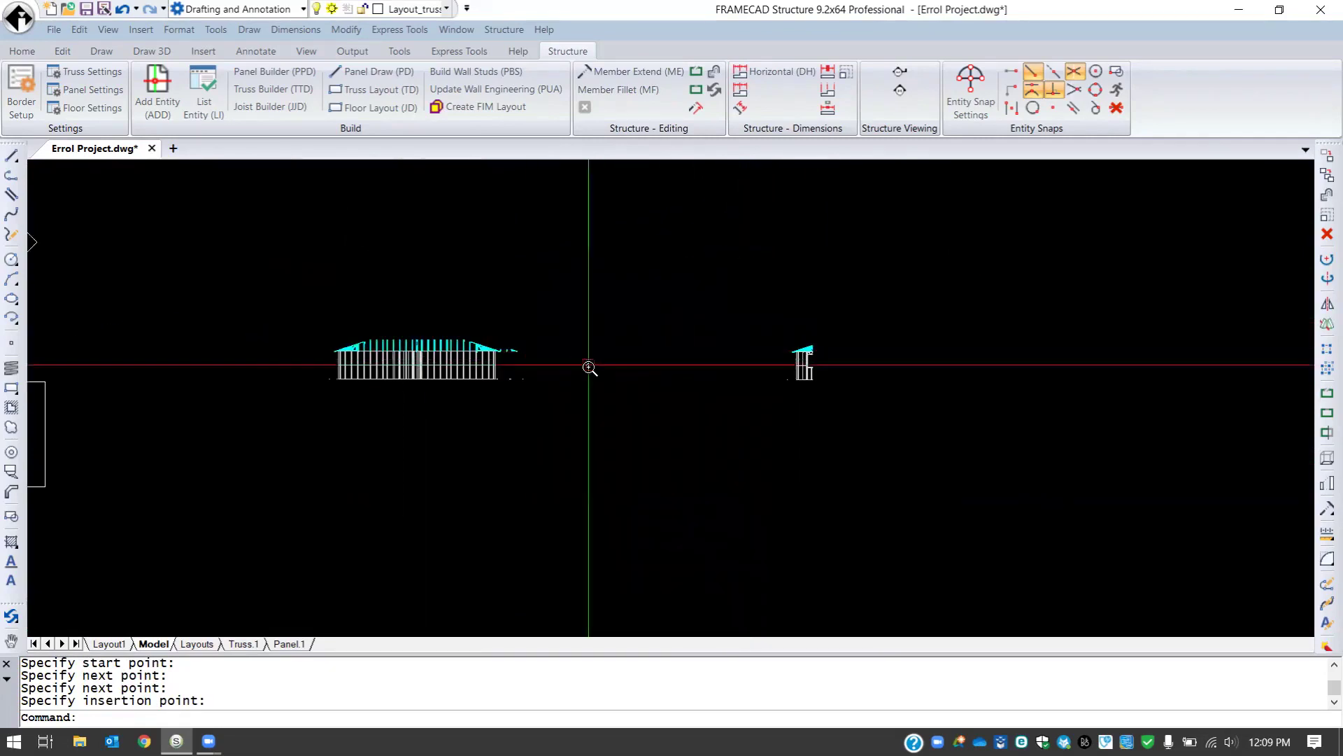
pyautogui.scroll(-3, 589, 367)
pyautogui.scroll(2, 231, 489)
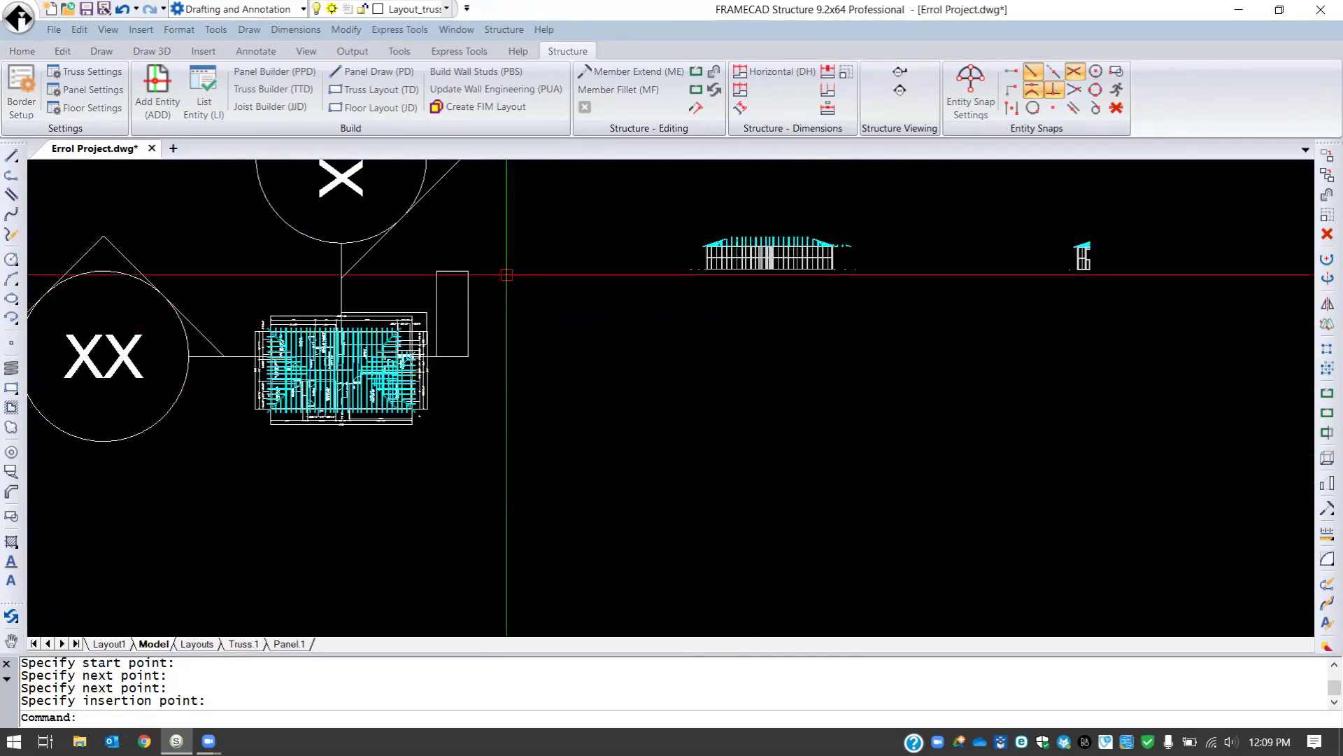
# - Draw an elevation line below the plan and place the new elevation beneath the first
pyautogui.click(901, 91)
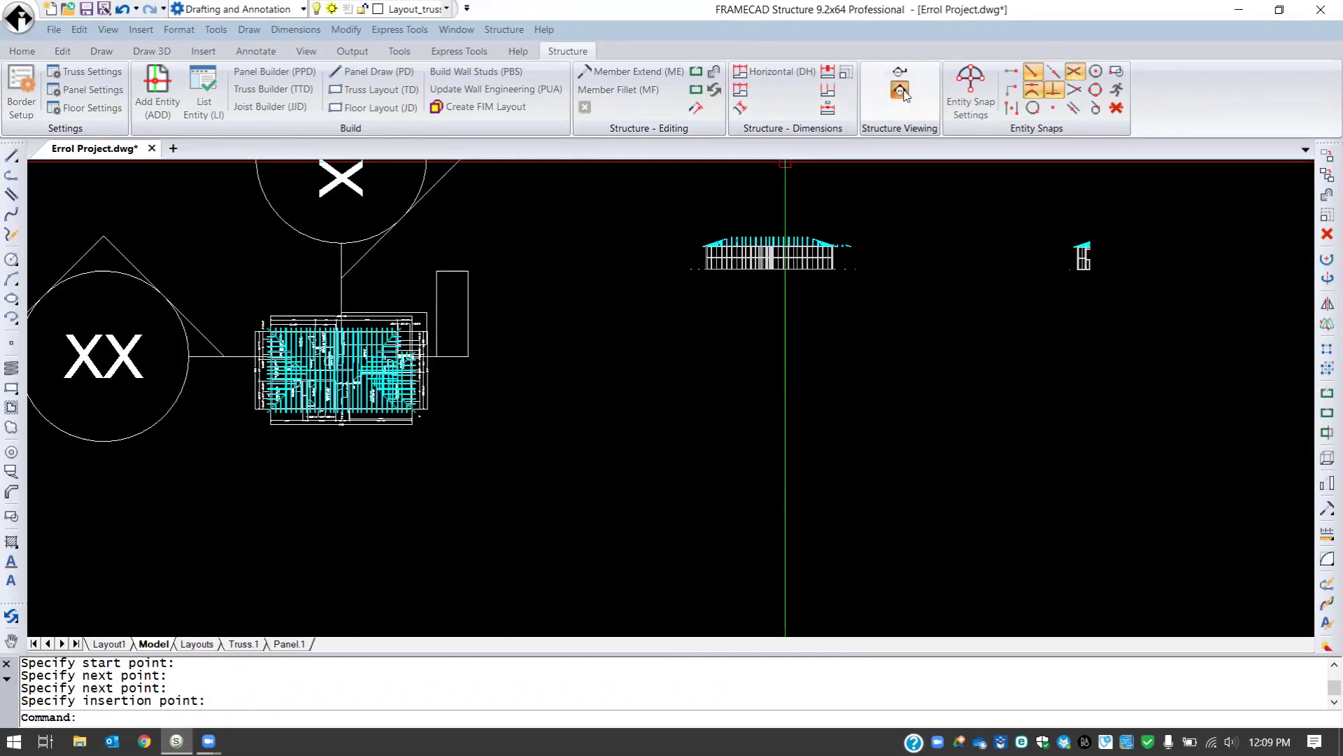
pyautogui.scroll(-1, 638, 479)
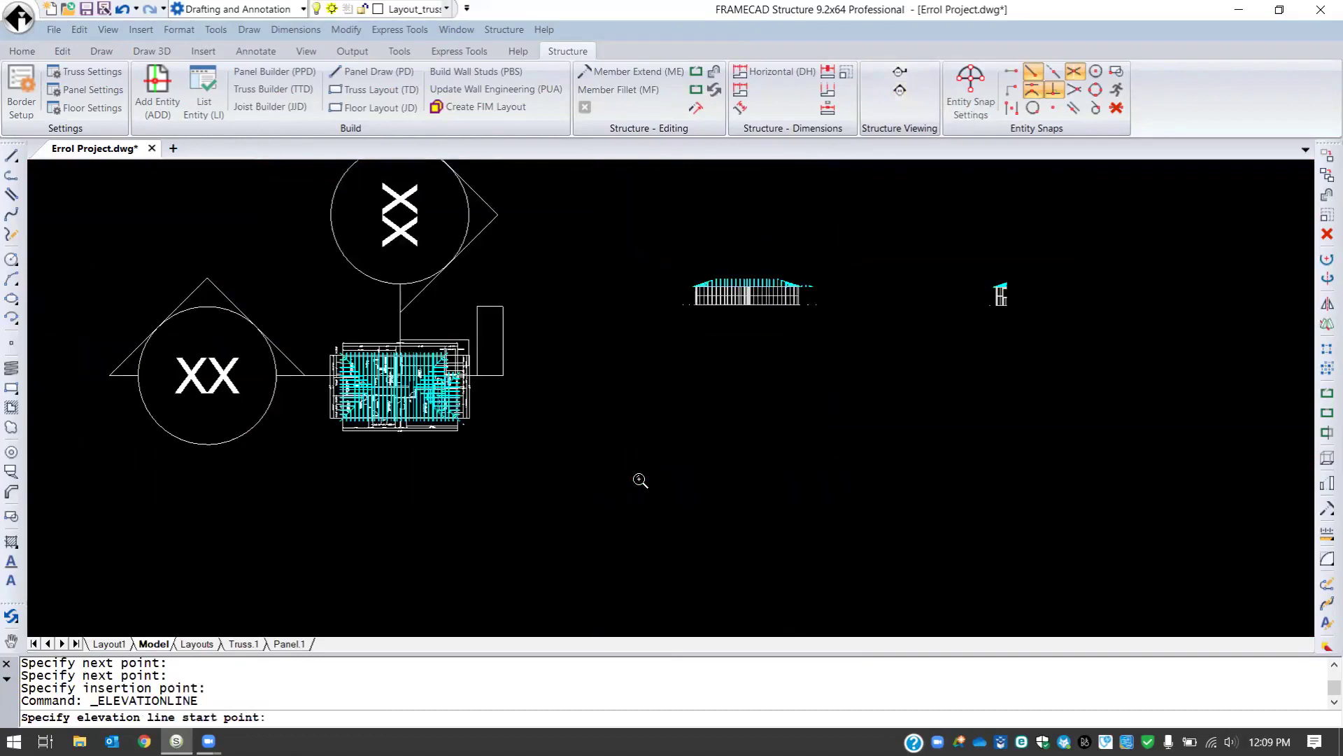
pyautogui.scroll(1, 384, 471)
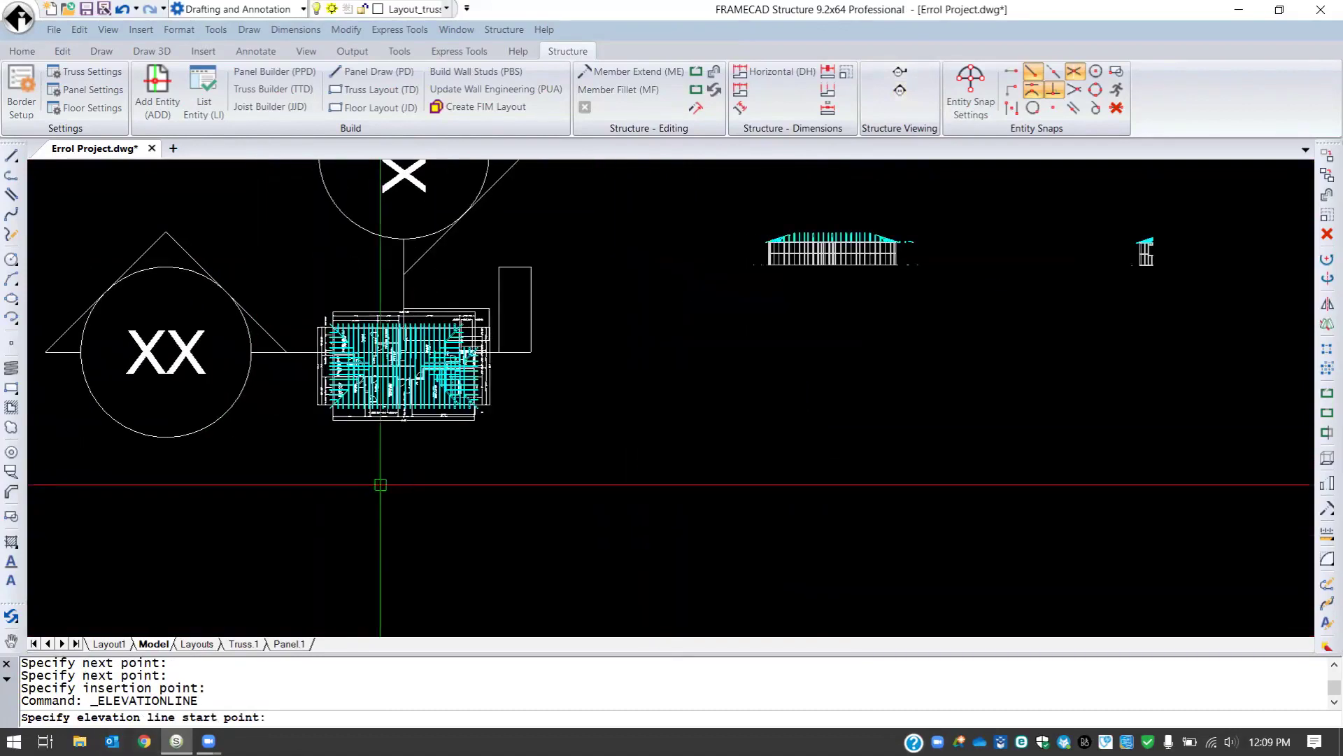
pyautogui.click(284, 497)
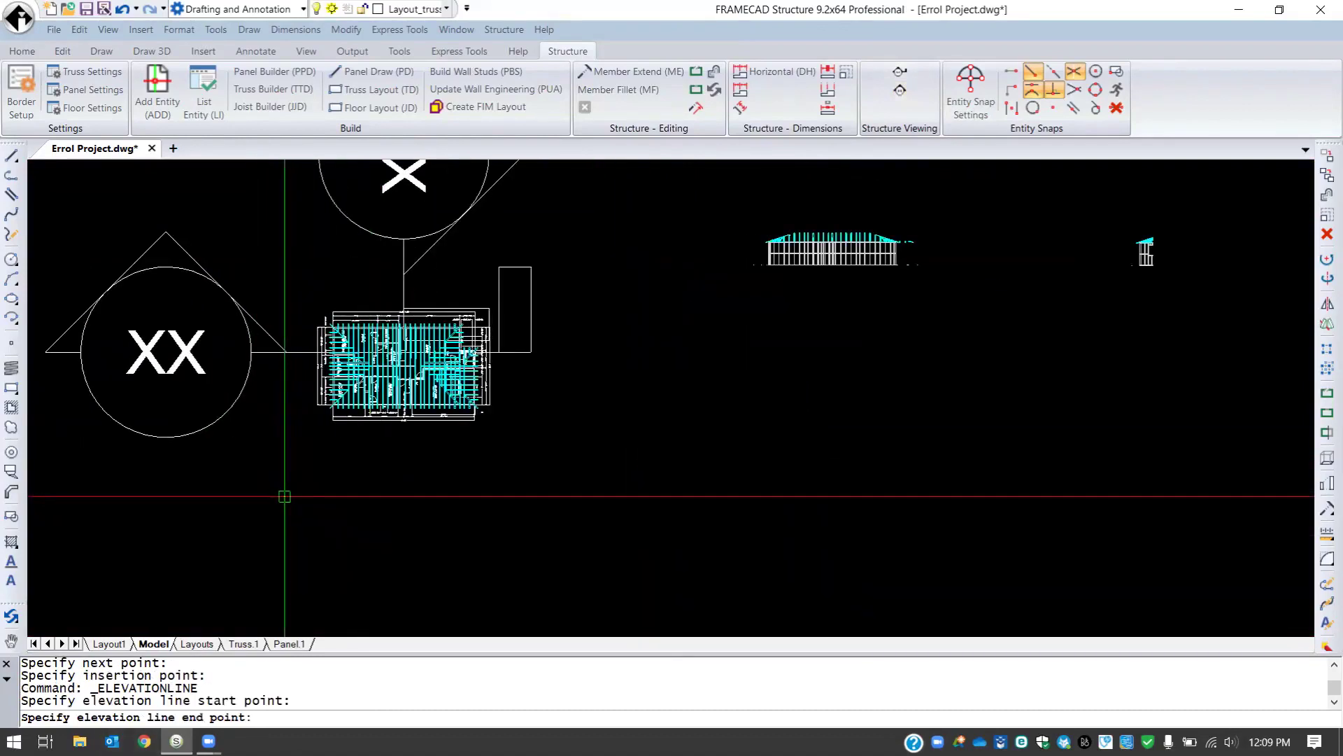
pyautogui.click(521, 464)
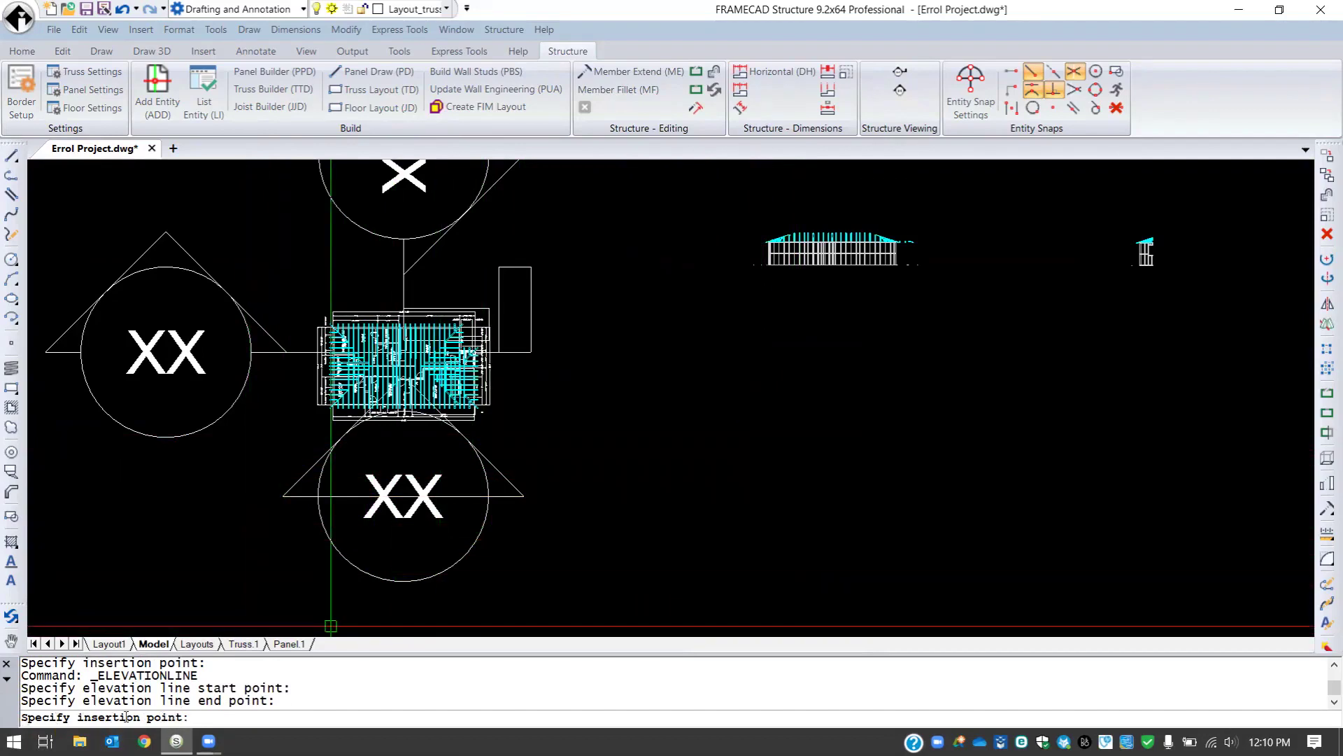
pyautogui.click(777, 408)
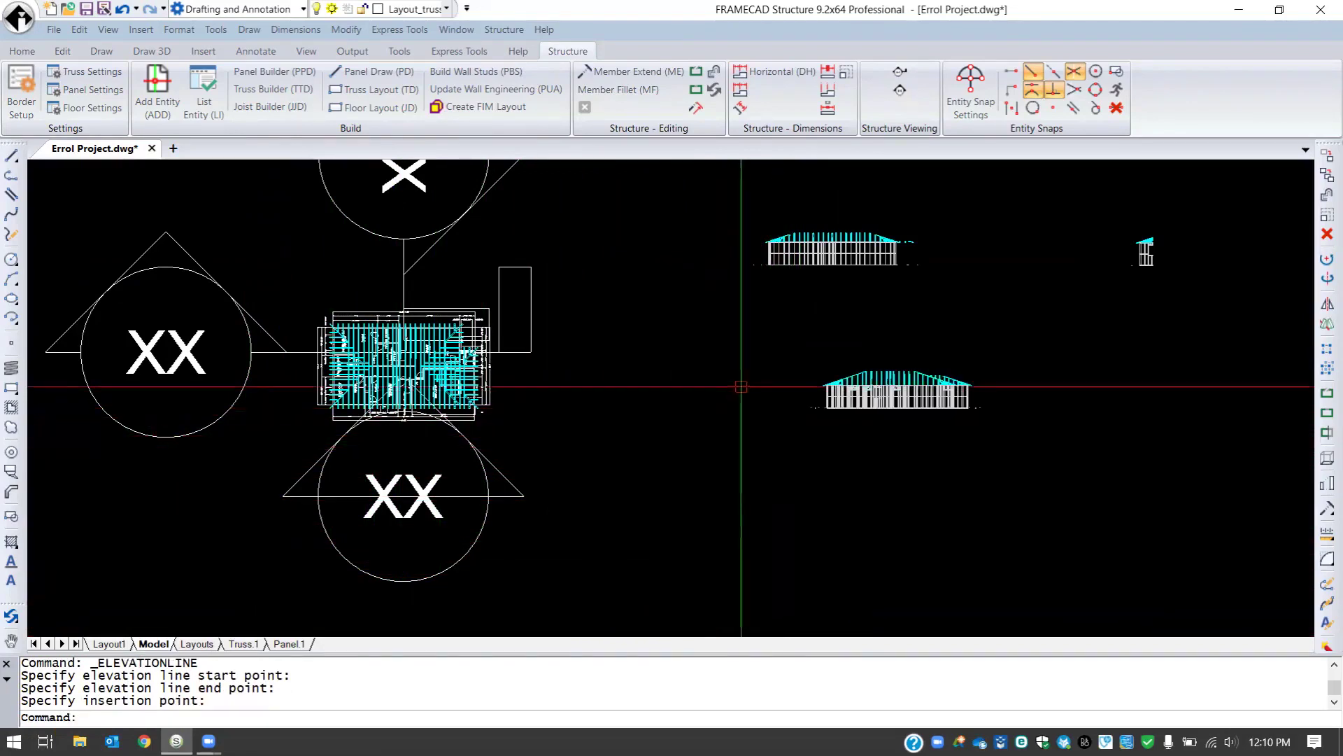
pyautogui.scroll(-2, 952, 388)
pyautogui.scroll(6, 952, 387)
pyautogui.scroll(3, 952, 387)
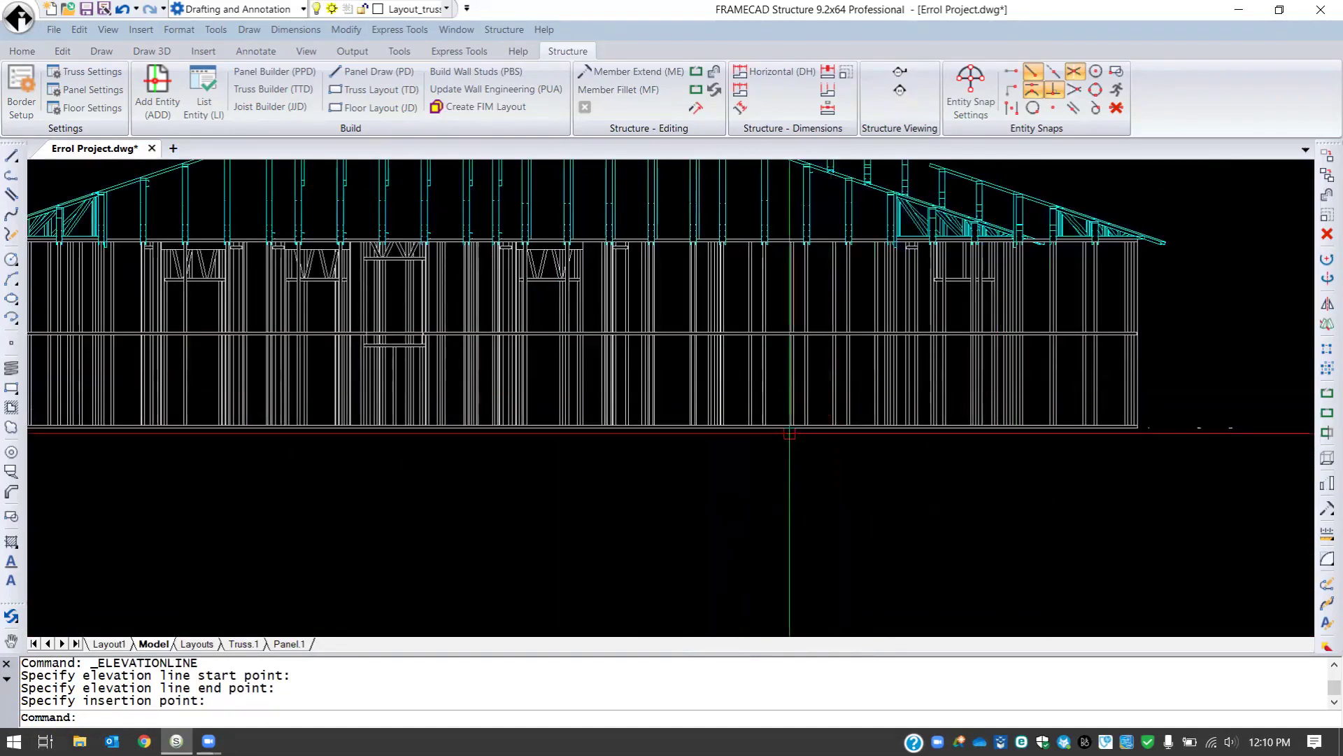
pyautogui.scroll(-4, 555, 444)
pyautogui.scroll(2, 757, 295)
pyautogui.scroll(-5, 545, 490)
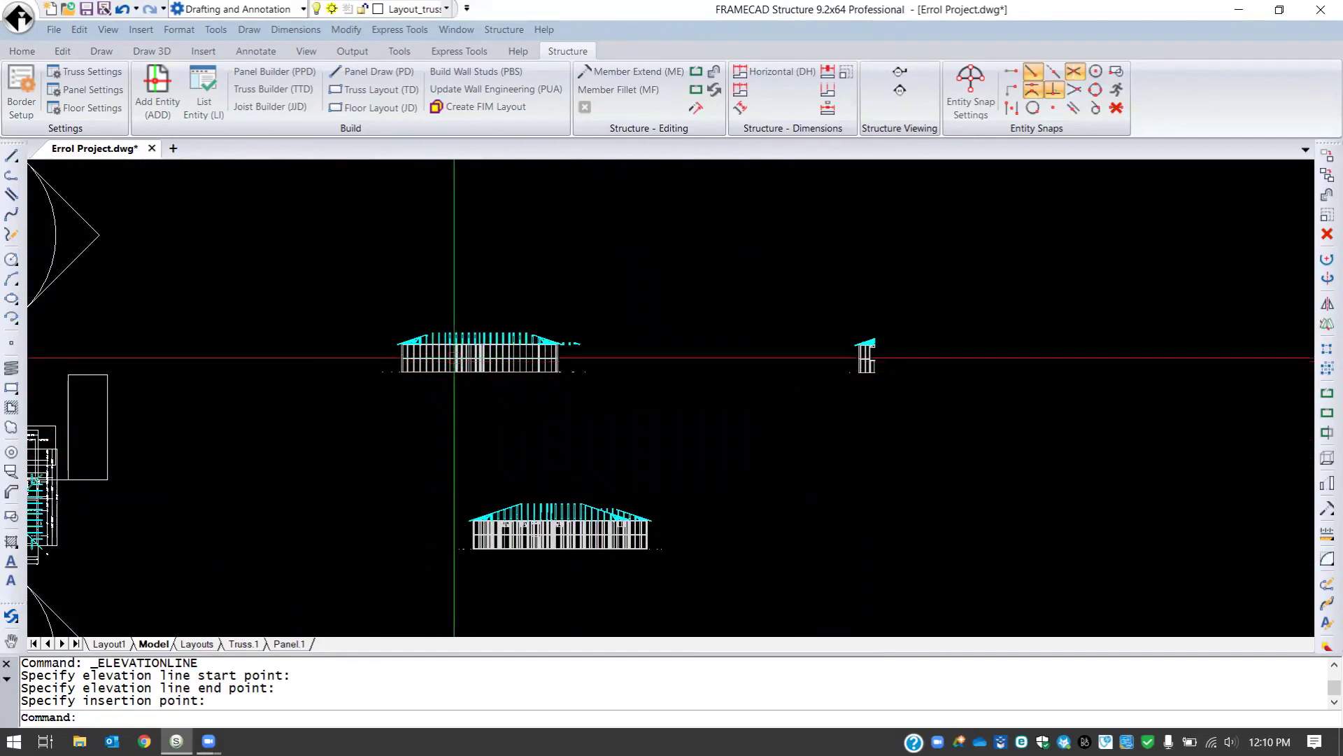
# - Copy the three elevation and section views to the clipboard with Edit > Copy
pyautogui.click(74, 29)
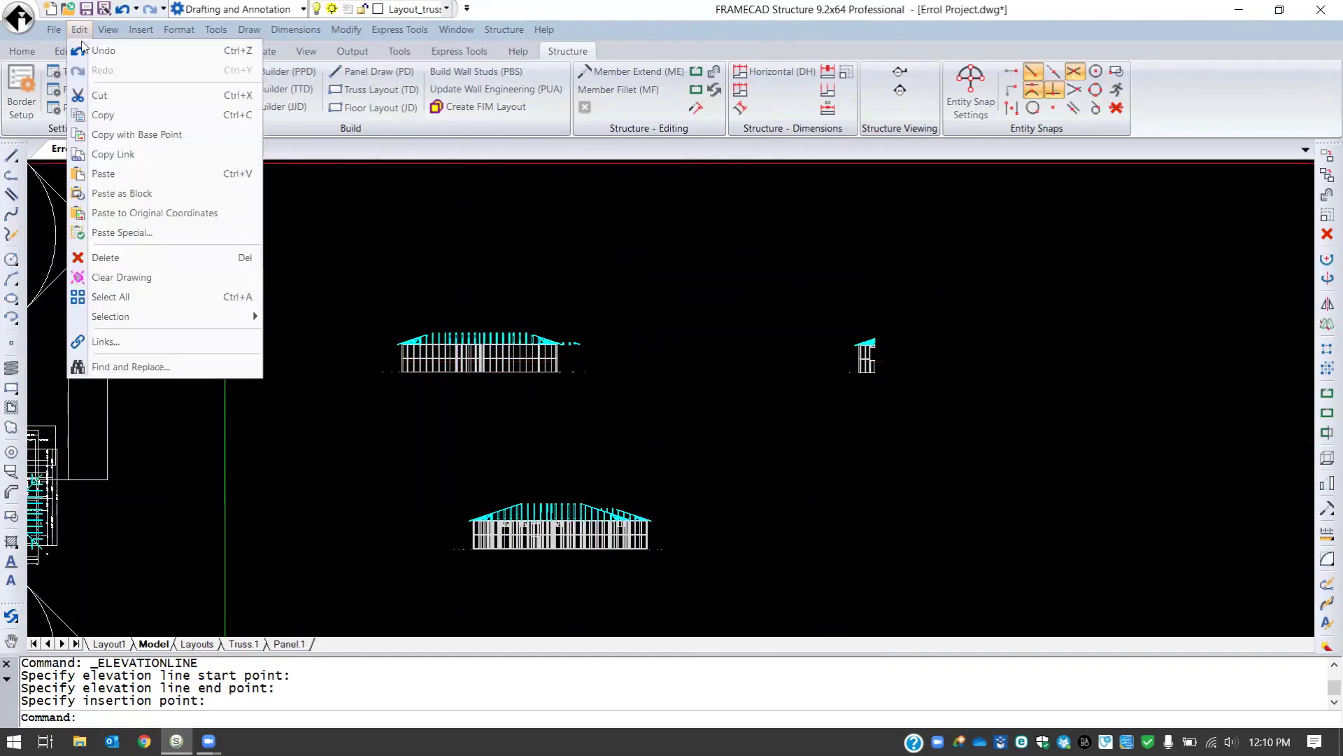
pyautogui.click(97, 115)
pyautogui.click(973, 570)
pyautogui.click(459, 279)
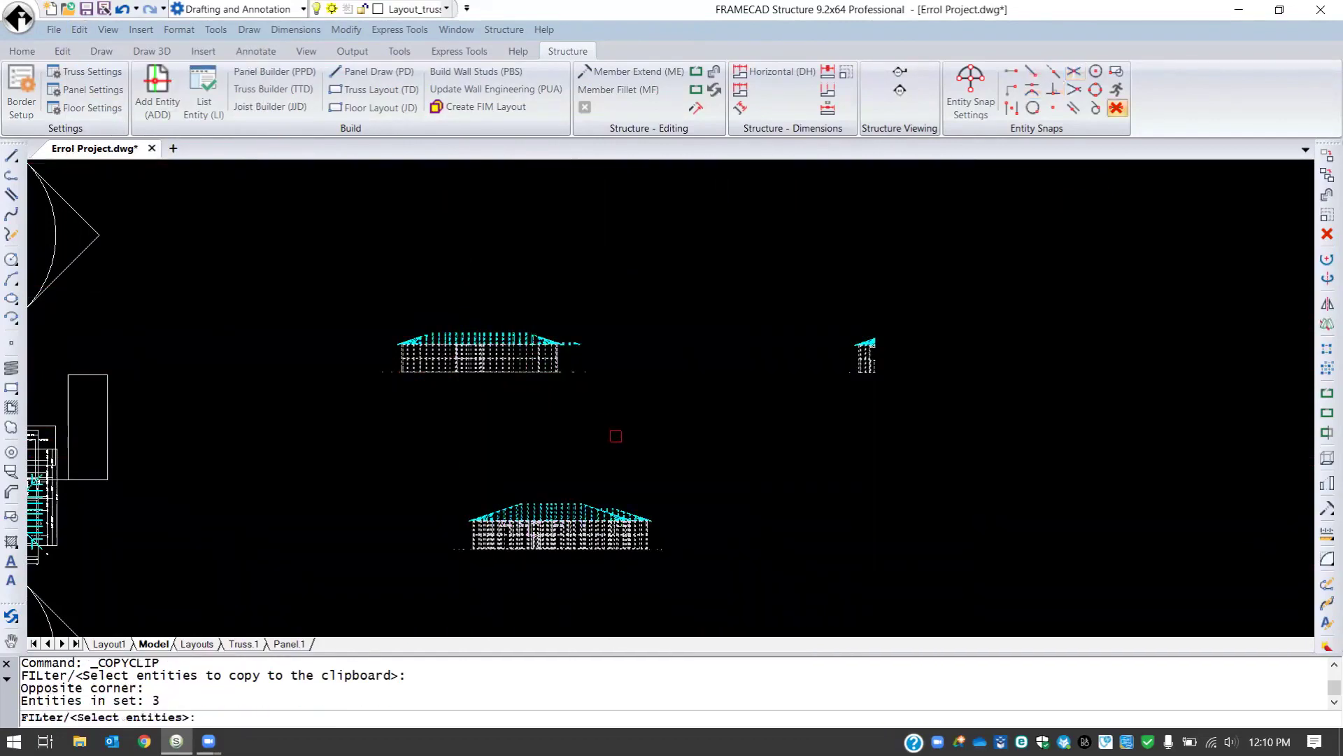
pyautogui.press('Return')
# - Paste the copied views into the Layouts space
pyautogui.click(197, 644)
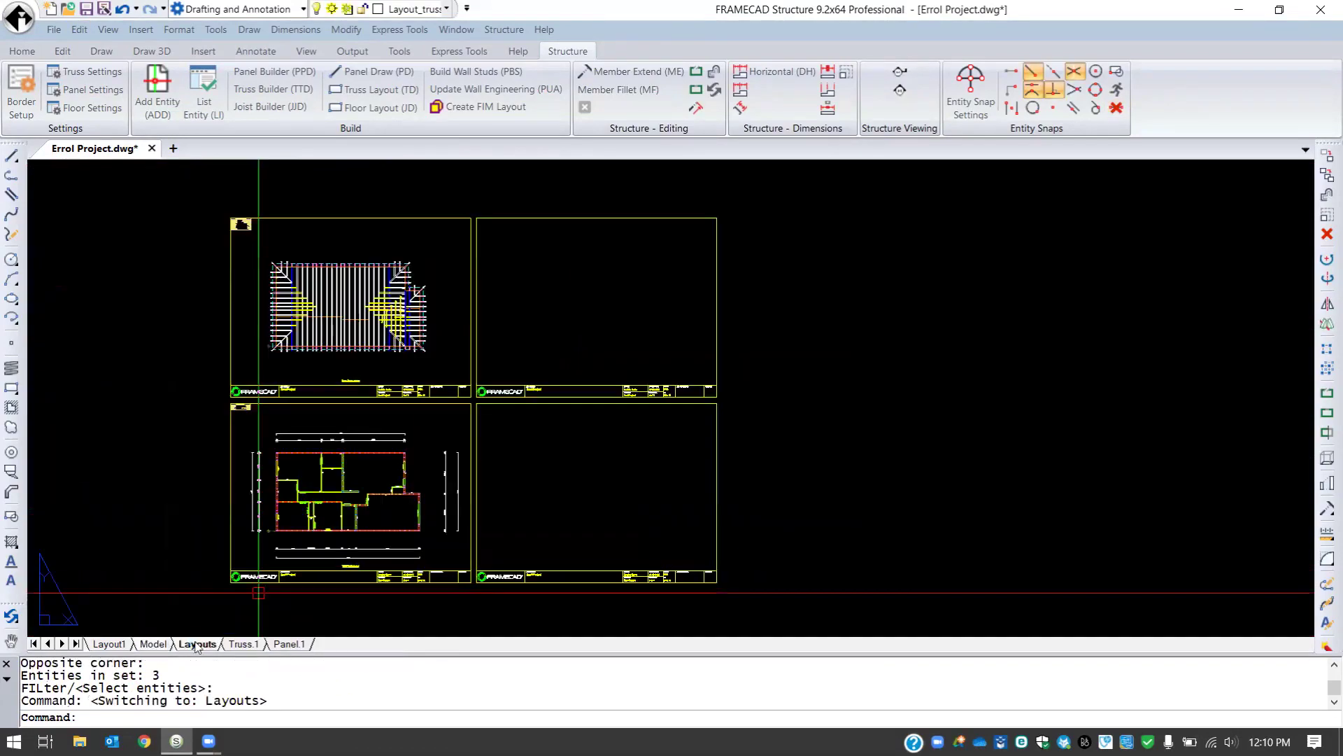
pyautogui.click(79, 30)
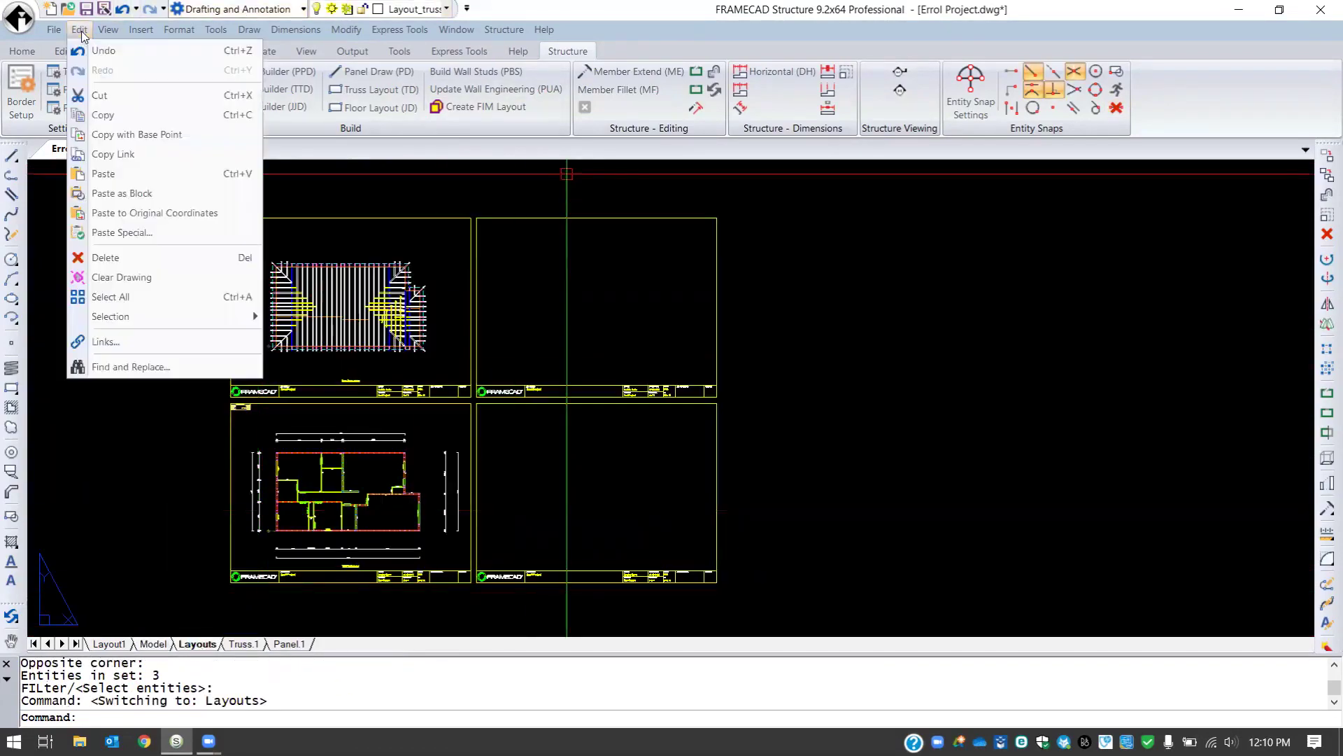
pyautogui.click(104, 174)
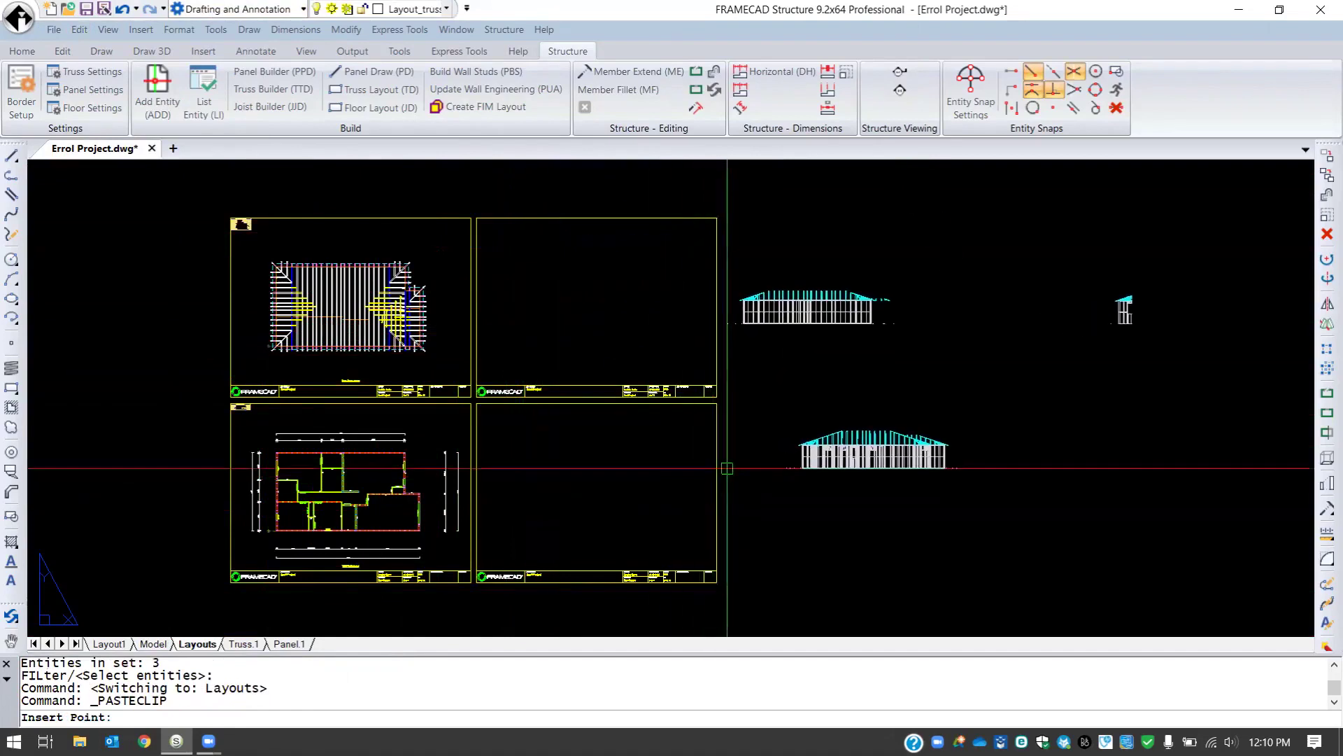
pyautogui.scroll(4, 809, 233)
# - Move the long elevation into the empty top-right sheet with Ortho off
pyautogui.write('m')
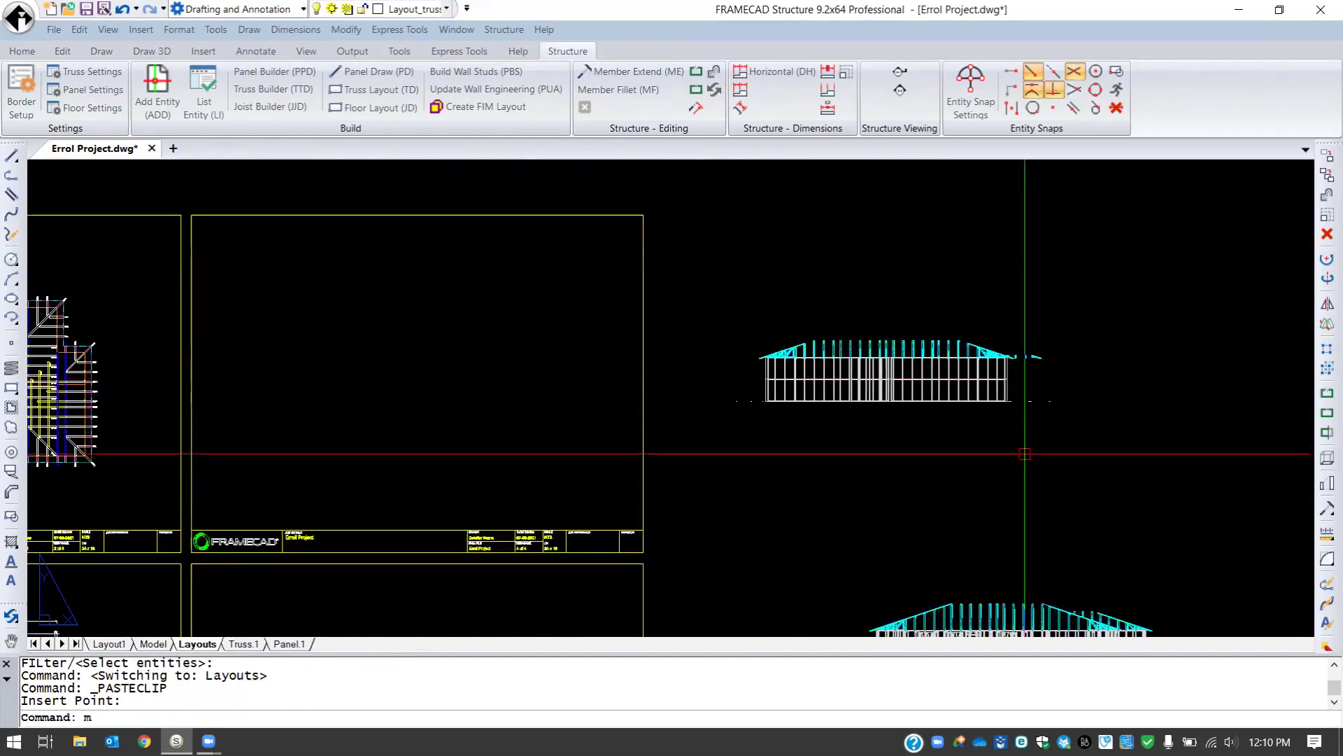
pyautogui.press('Return')
pyautogui.click(886, 335)
pyautogui.click(890, 358)
pyautogui.press('Return')
pyautogui.click(890, 359)
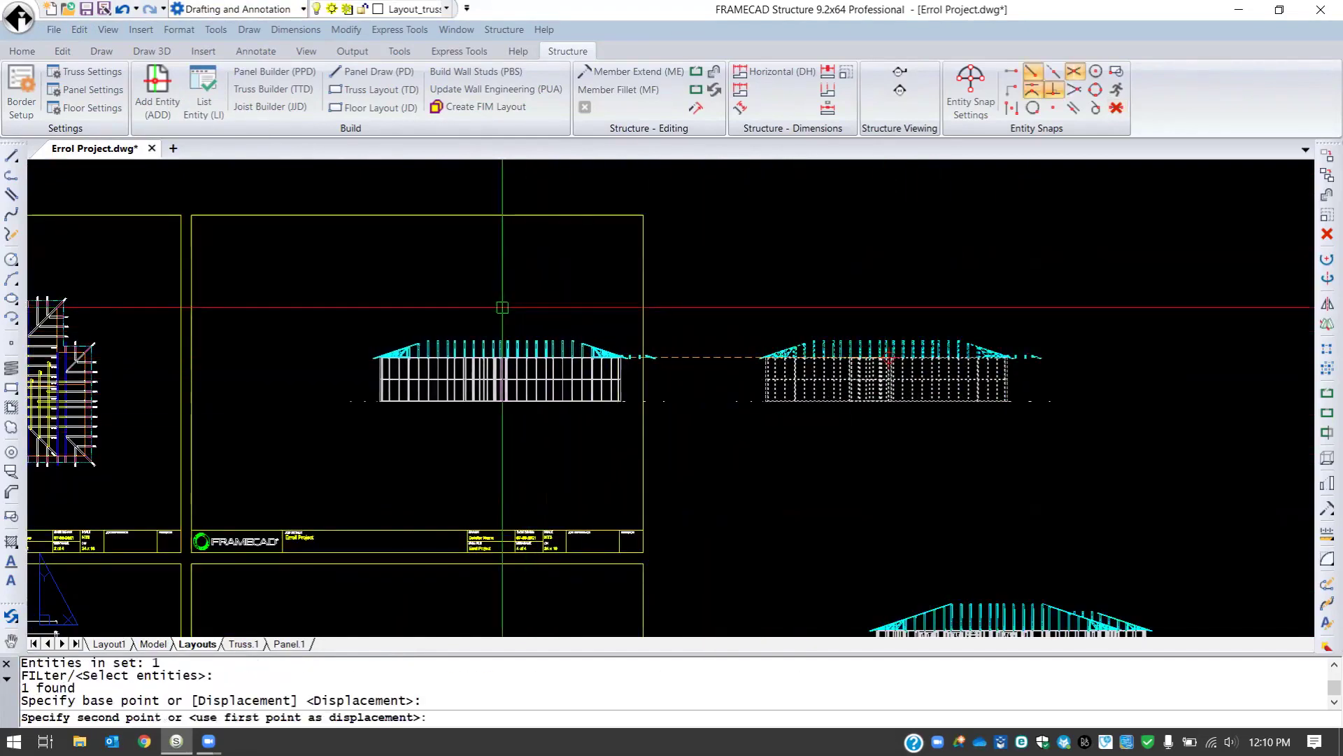
pyautogui.press('F8')
pyautogui.click(420, 278)
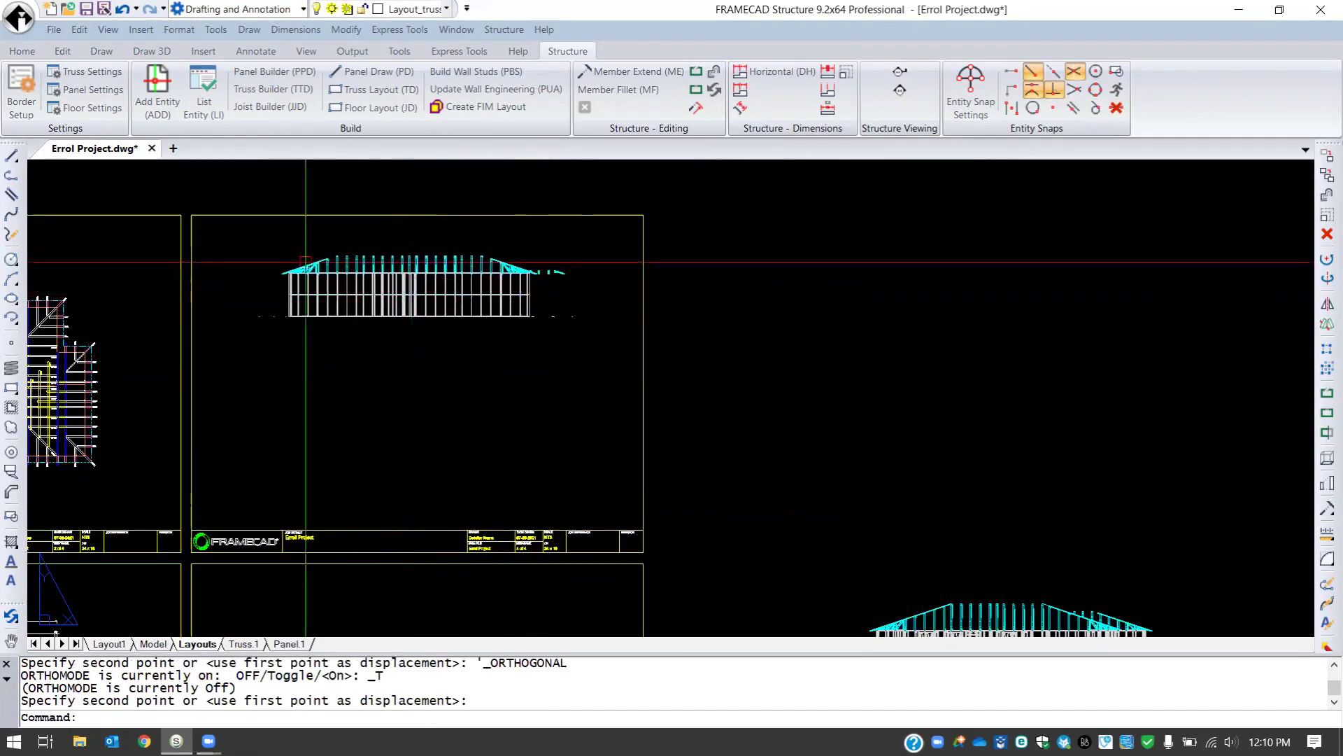
pyautogui.scroll(3, 409, 325)
pyautogui.press('Escape')
pyautogui.press('Escape')
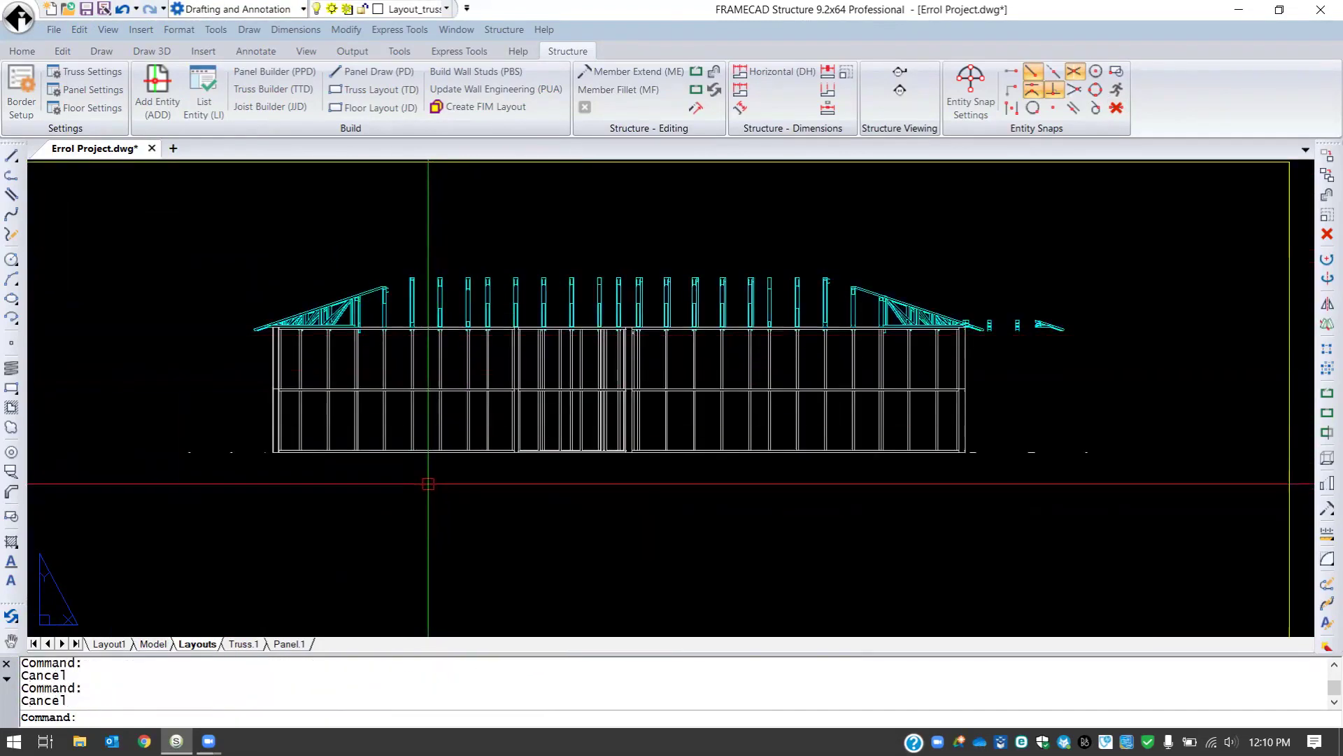
# - Explode the pasted wall elevation block twice with EXPLODE
pyautogui.write('e')
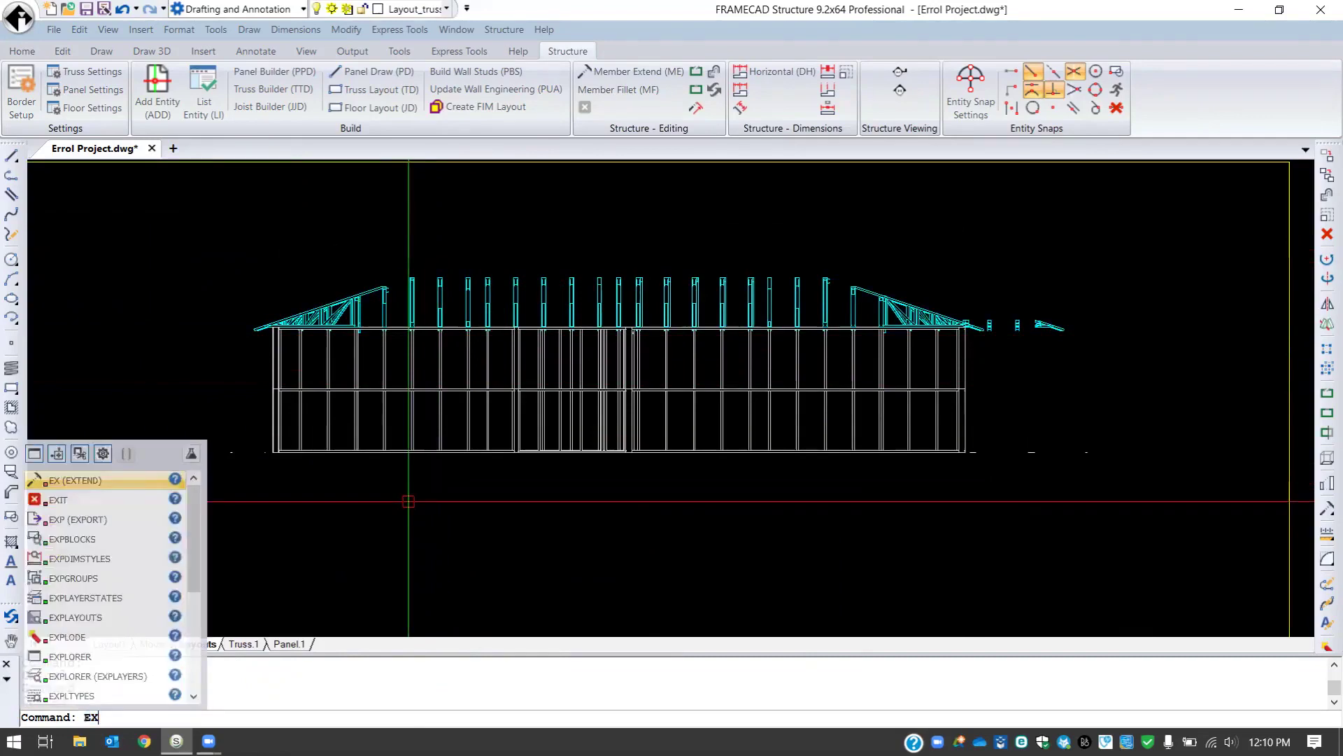
pyautogui.write('ODE')
pyautogui.press('Return')
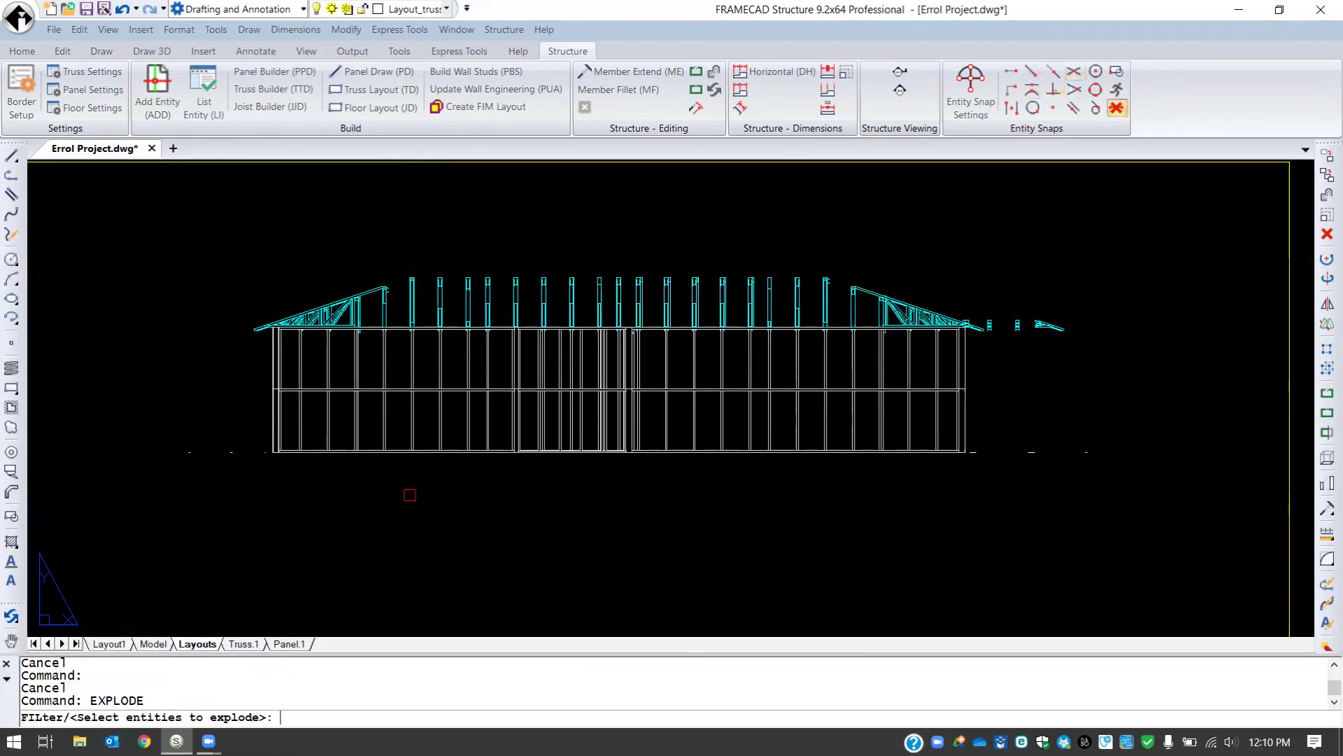
pyautogui.click(413, 417)
pyautogui.press('Return')
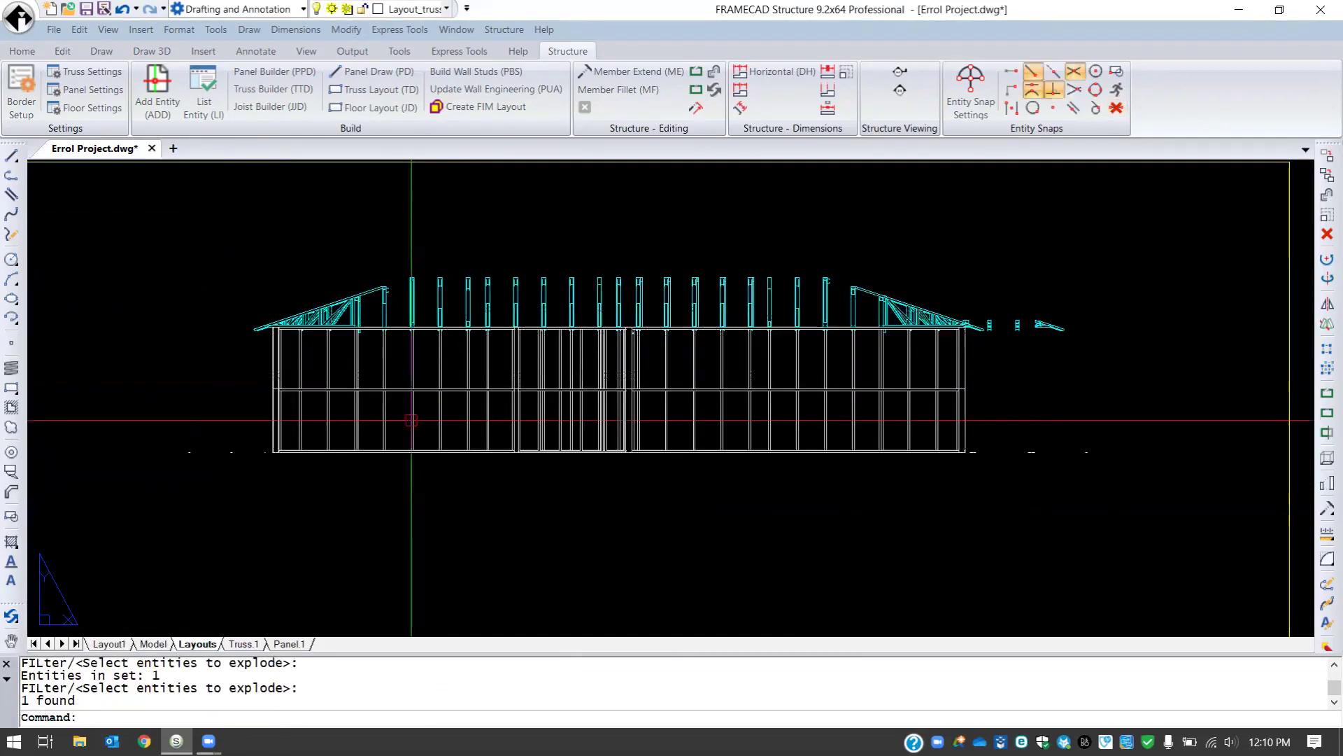
pyautogui.press('Return')
pyautogui.click(416, 415)
pyautogui.press('Return')
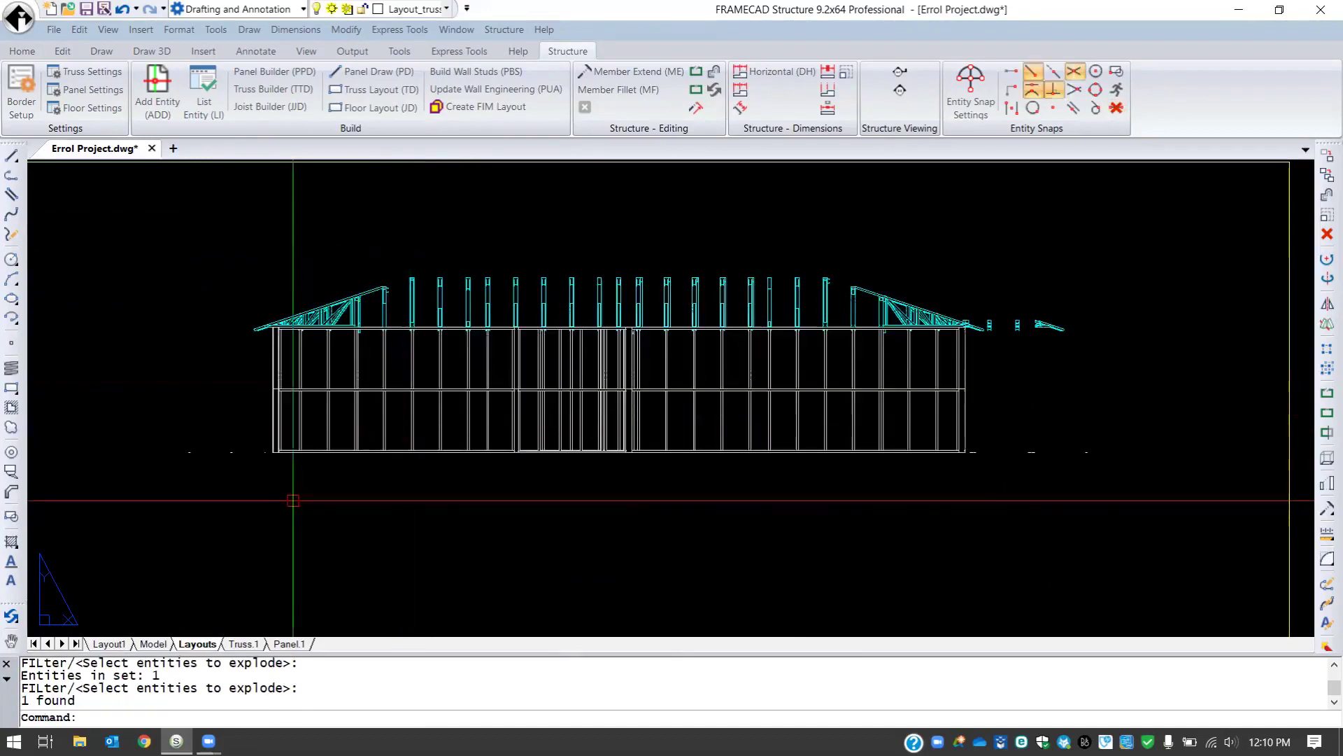
# - Delete the stray pieces left of the wall and the small leftovers to its right
pyautogui.click(268, 484)
pyautogui.click(140, 428)
pyautogui.press('Delete')
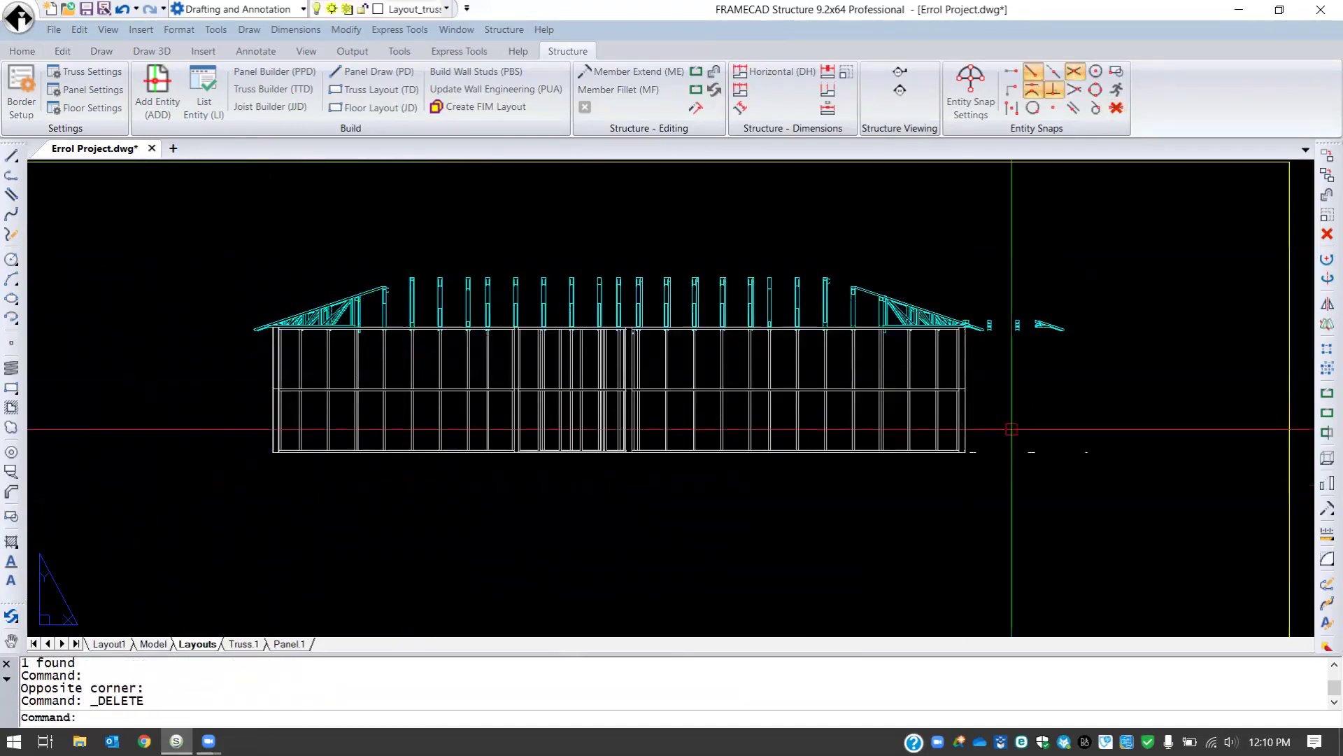
pyautogui.scroll(3, 1018, 435)
pyautogui.click(1238, 528)
pyautogui.click(938, 428)
pyautogui.press('Delete')
pyautogui.scroll(-3, 952, 448)
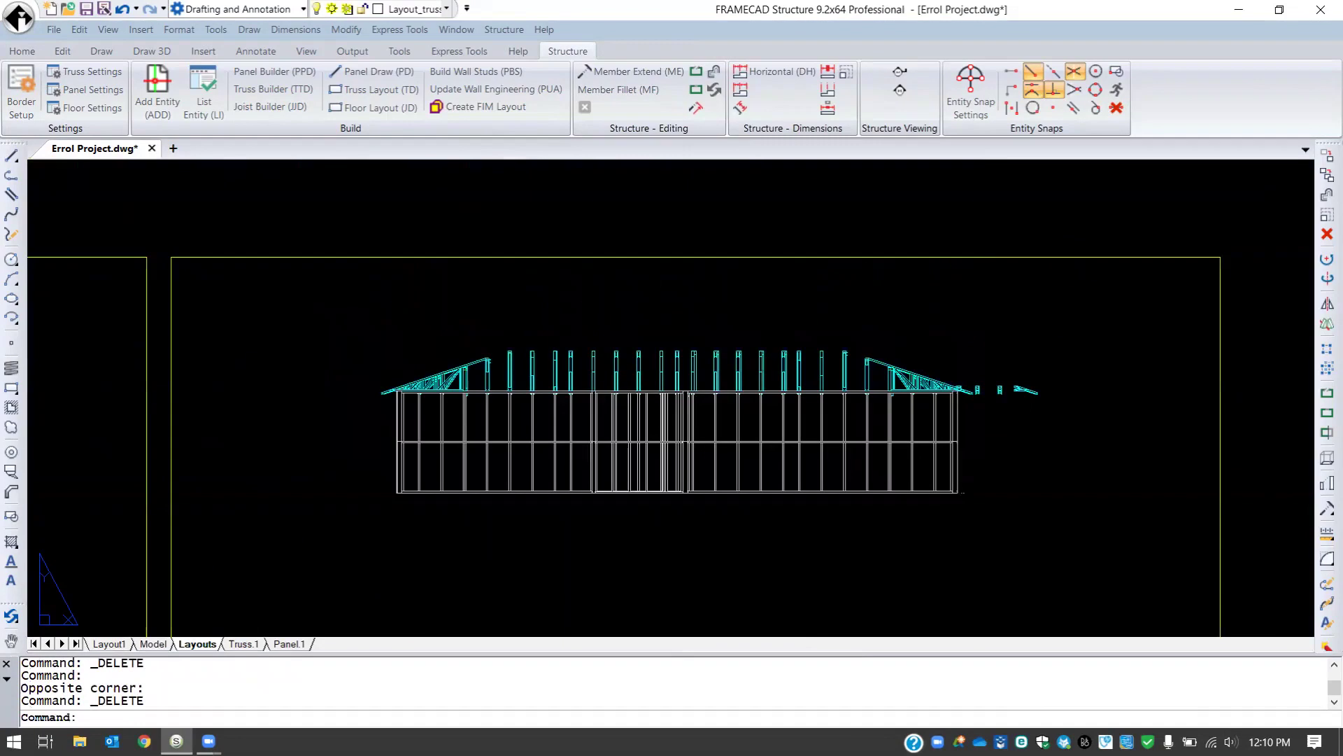
pyautogui.scroll(6, 947, 468)
# - Window-select the members at the wall's lower-right truss end, then cancel the selection
pyautogui.click(925, 476)
pyautogui.scroll(-3, 825, 409)
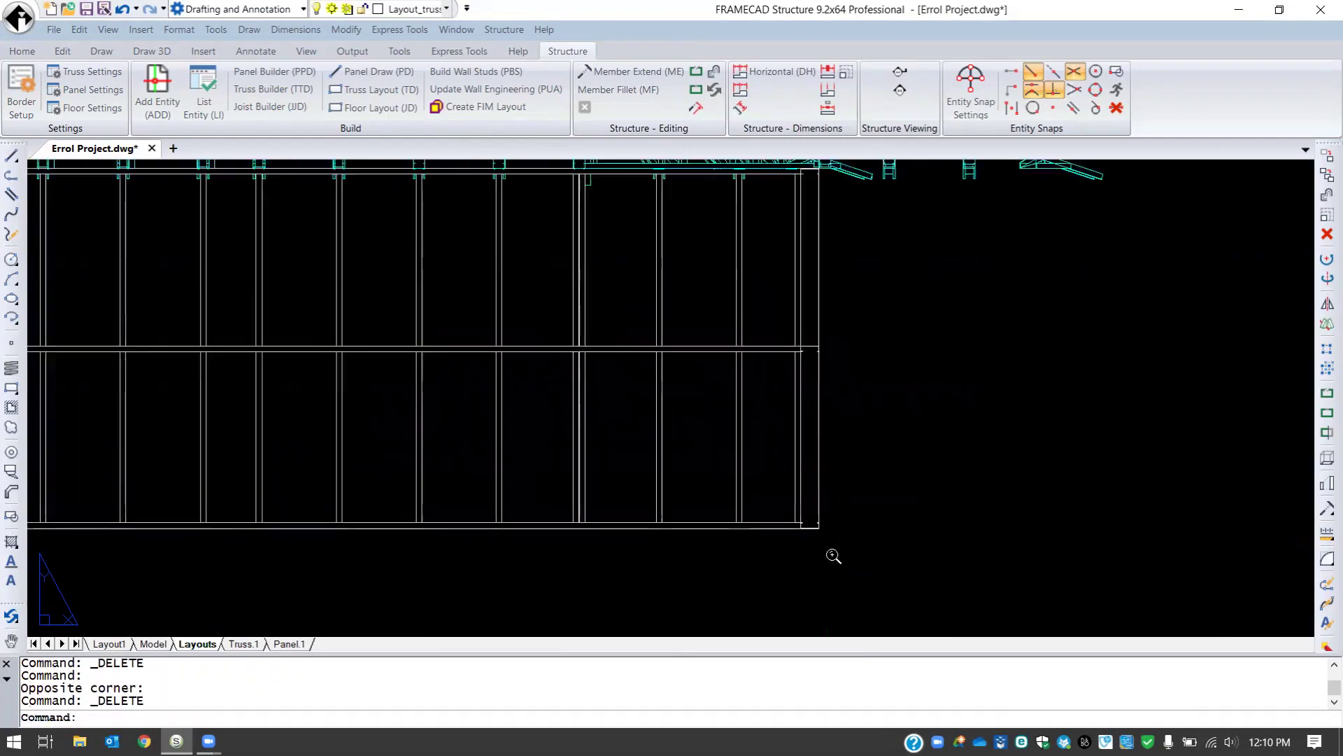
pyautogui.scroll(3, 867, 528)
pyautogui.click(682, 489)
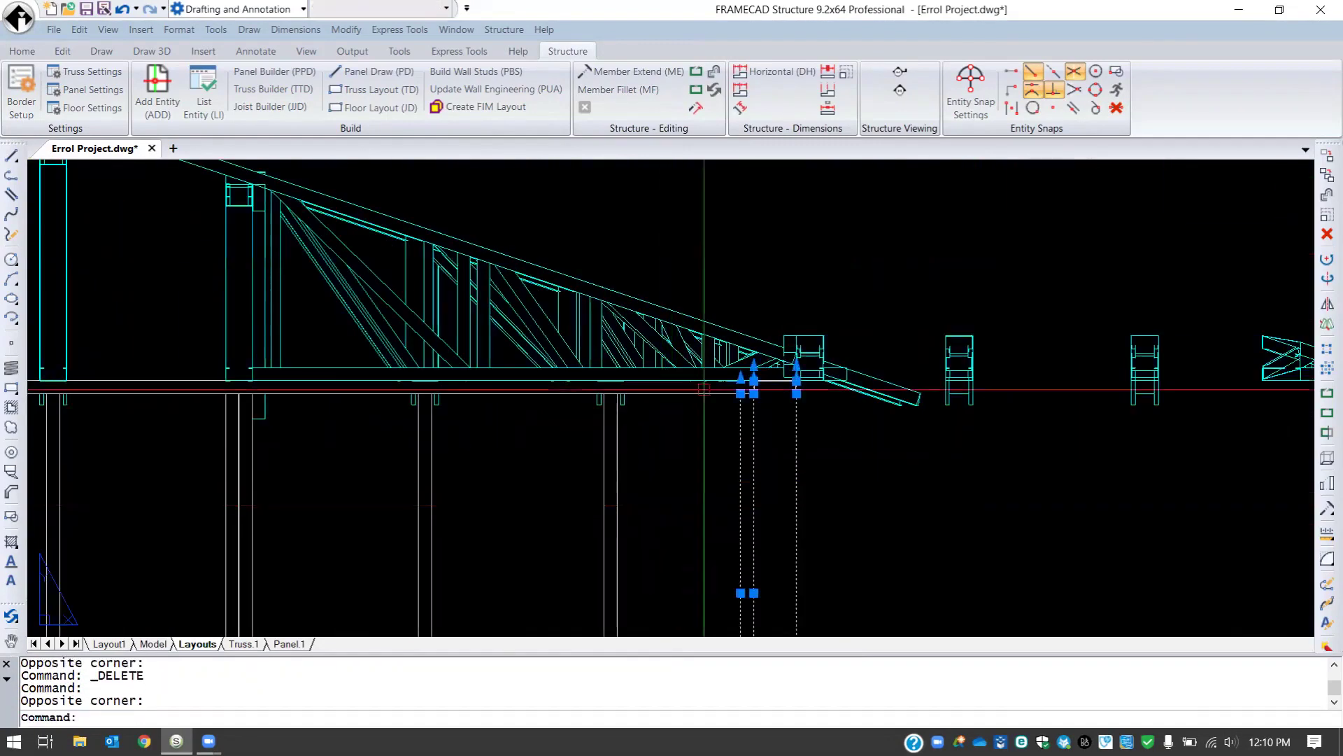
pyautogui.scroll(-4, 804, 422)
pyautogui.scroll(2, 1043, 350)
pyautogui.press('Escape')
pyautogui.press('Escape')
pyautogui.scroll(-2, 1044, 349)
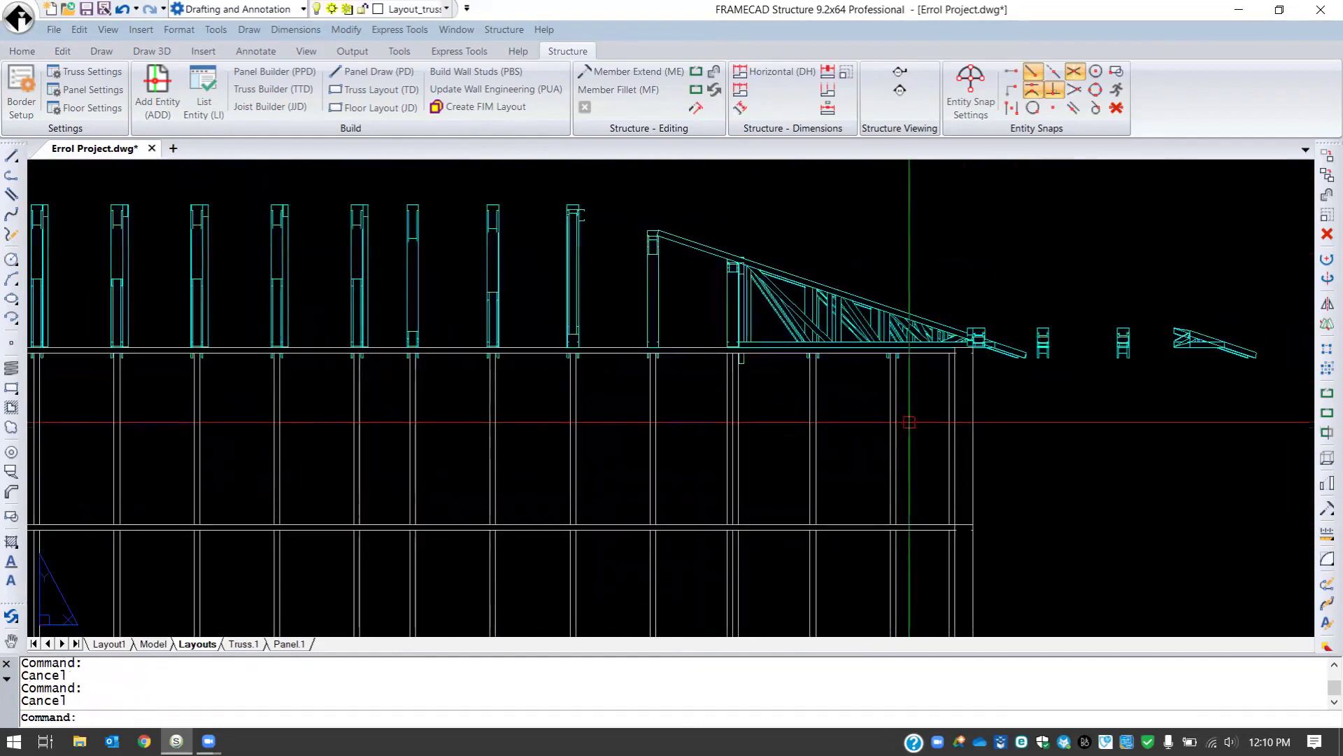
# - Trial-select the wall posts and the truss, clear both selections, and zoom out to the sheets
pyautogui.click(908, 422)
pyautogui.click(644, 399)
pyautogui.scroll(3, 684, 310)
pyautogui.press('Escape')
pyautogui.click(684, 310)
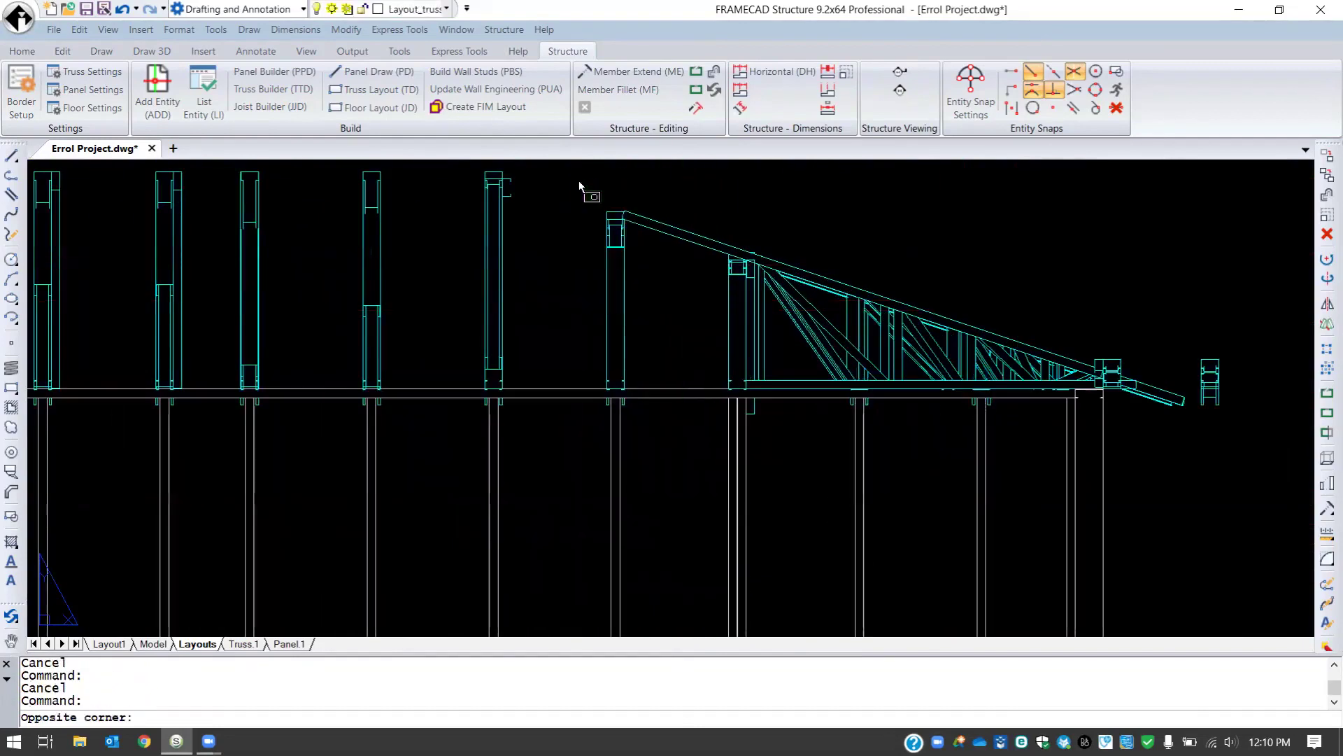
pyautogui.click(578, 180)
pyautogui.press('Escape')
pyautogui.scroll(-4, 619, 246)
pyautogui.scroll(-3, 695, 369)
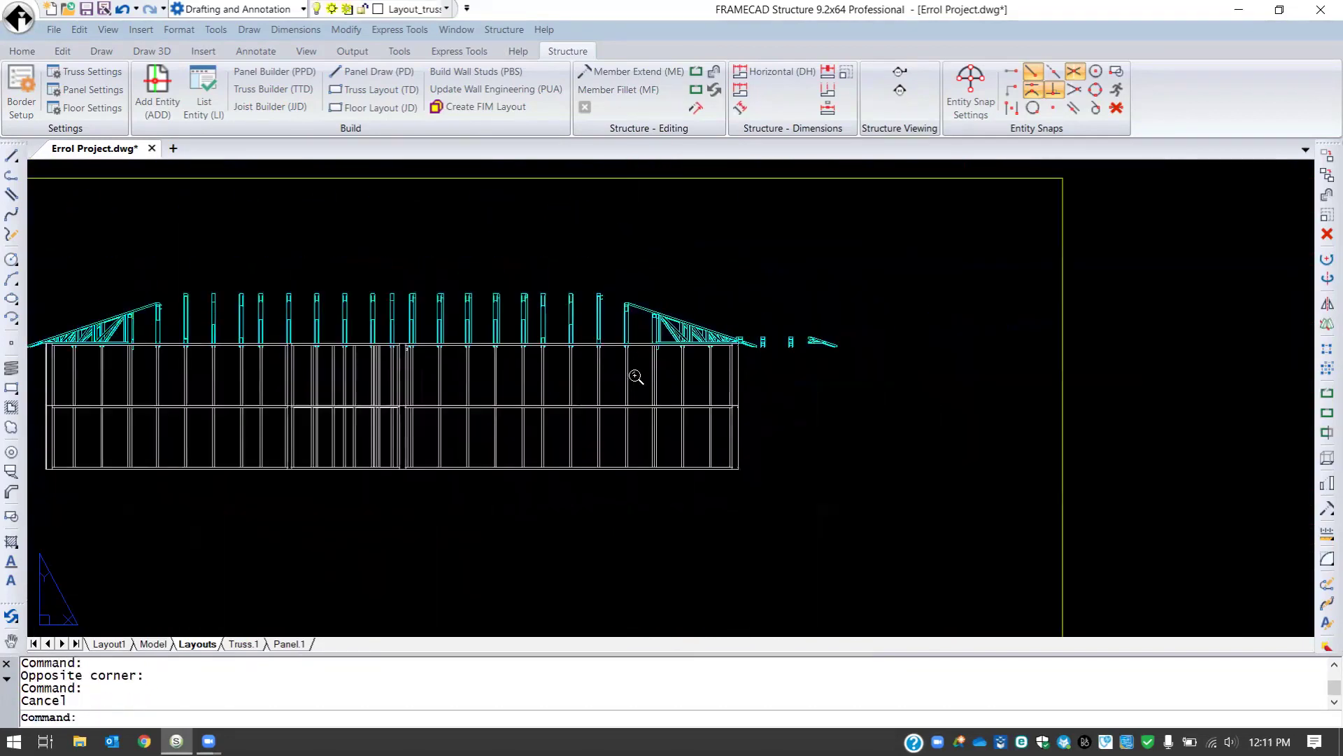
pyautogui.scroll(3, 683, 357)
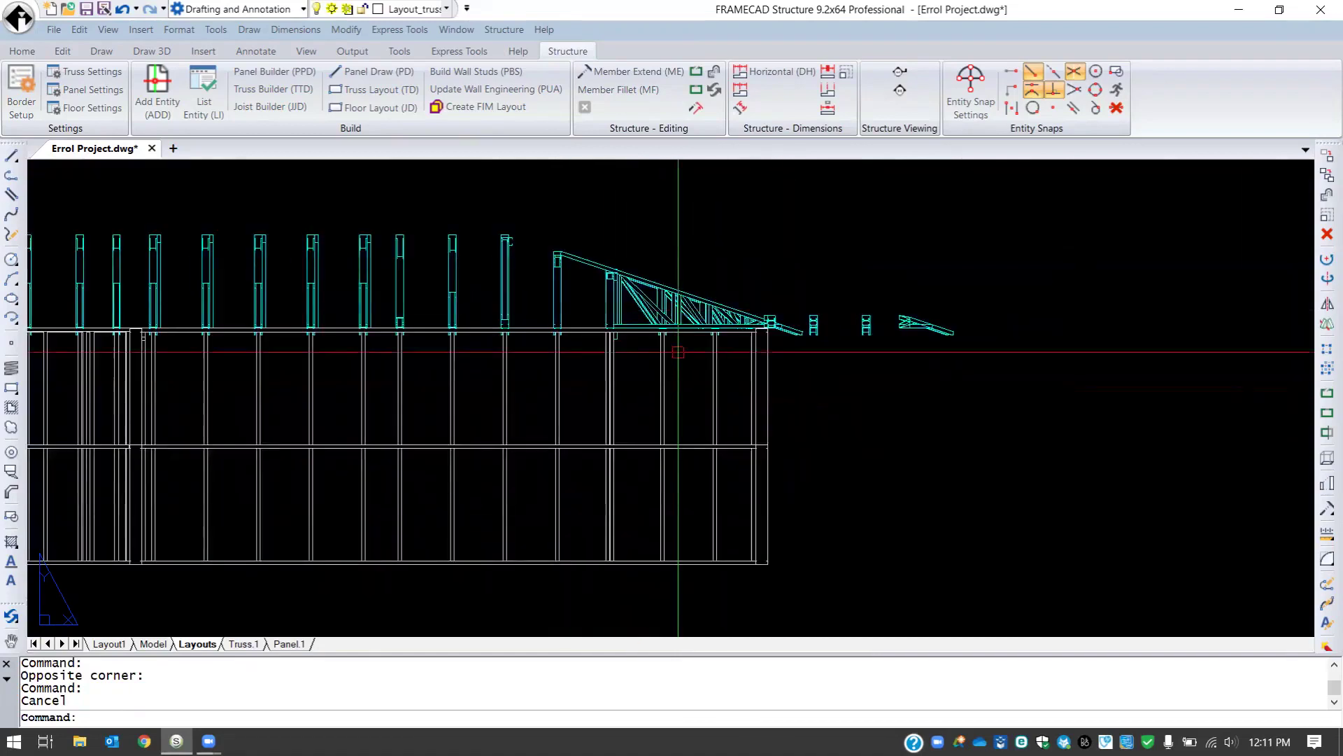
pyautogui.scroll(-3, 671, 412)
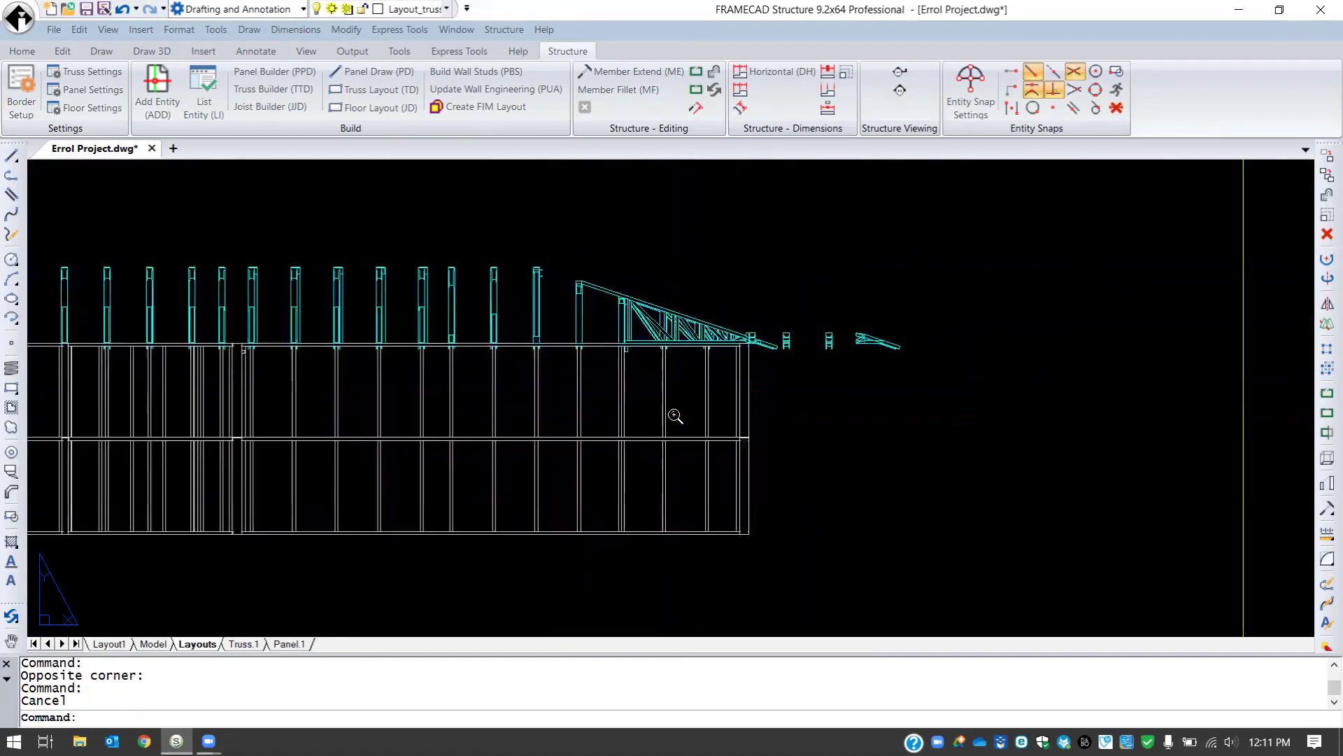
# - Explode two wall panels of the elevation into linework with EXPLODE
pyautogui.scroll(-5, 586, 532)
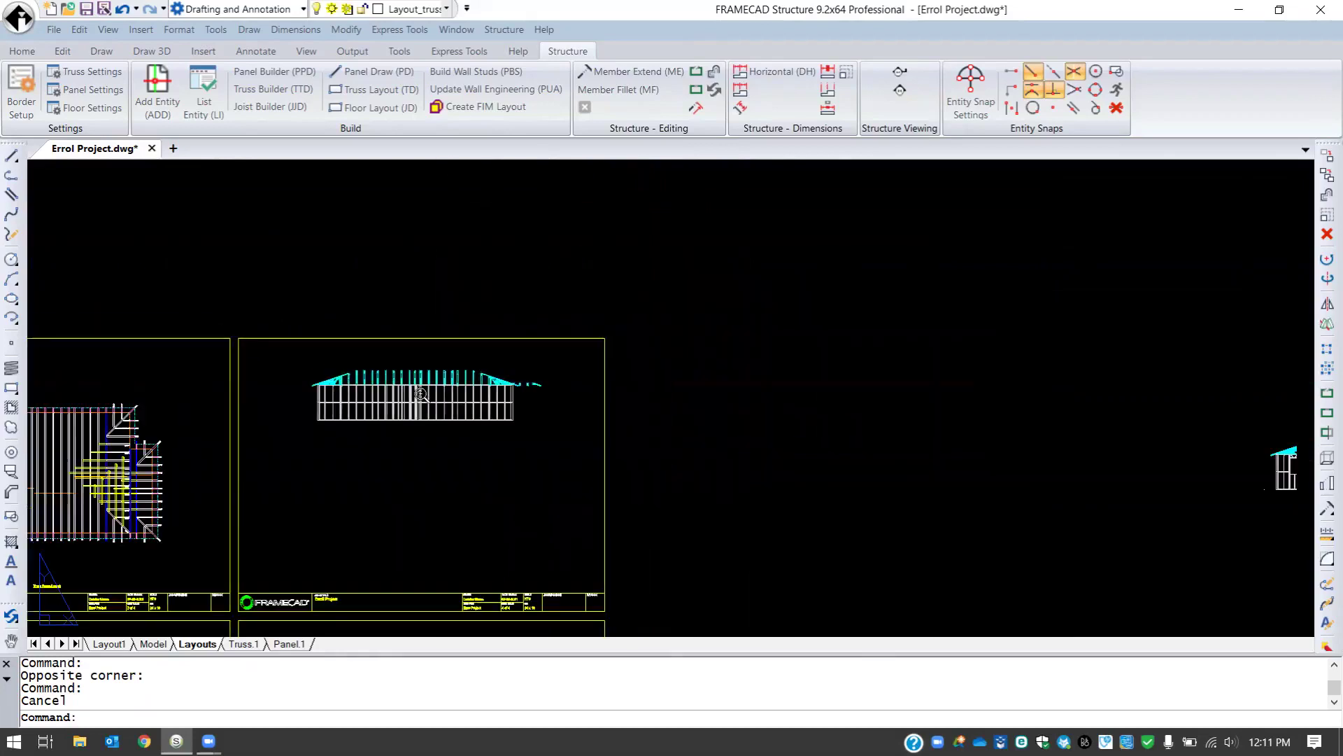
pyautogui.scroll(3, 586, 533)
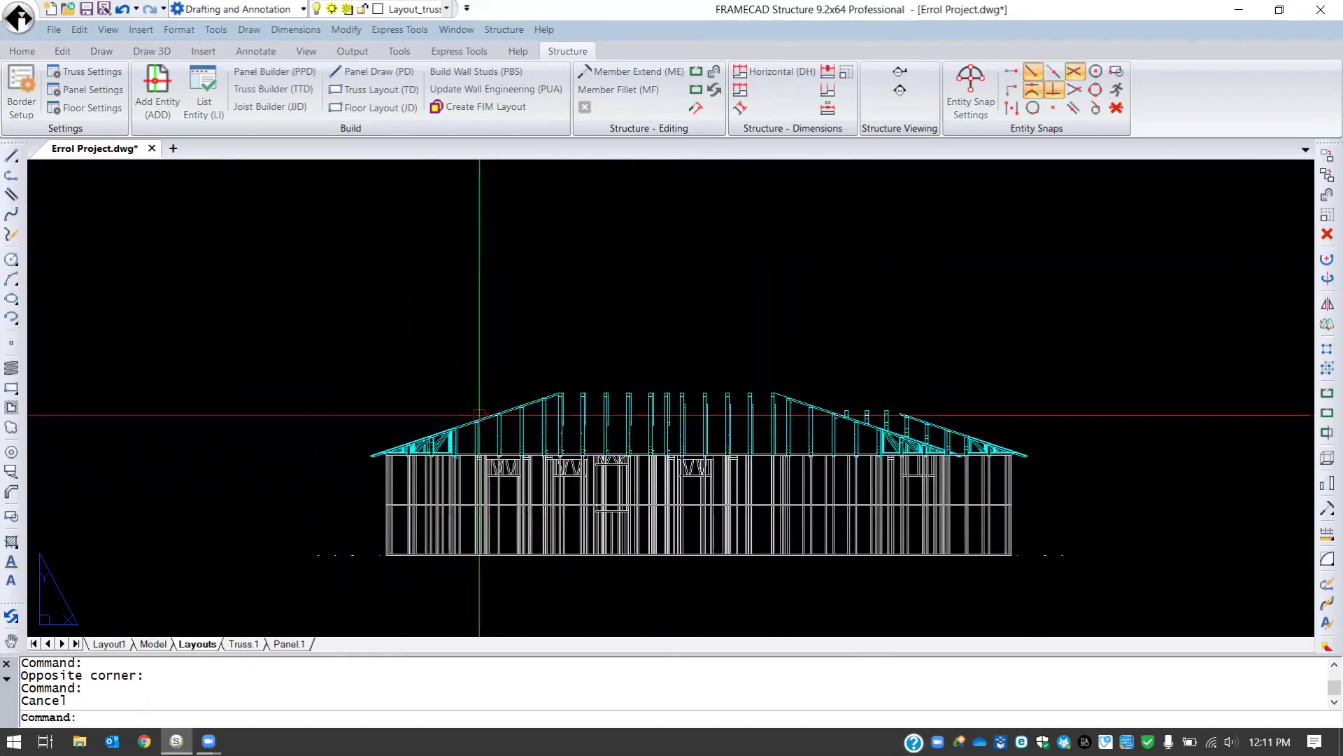
pyautogui.scroll(-3, 287, 357)
pyautogui.scroll(3, 448, 438)
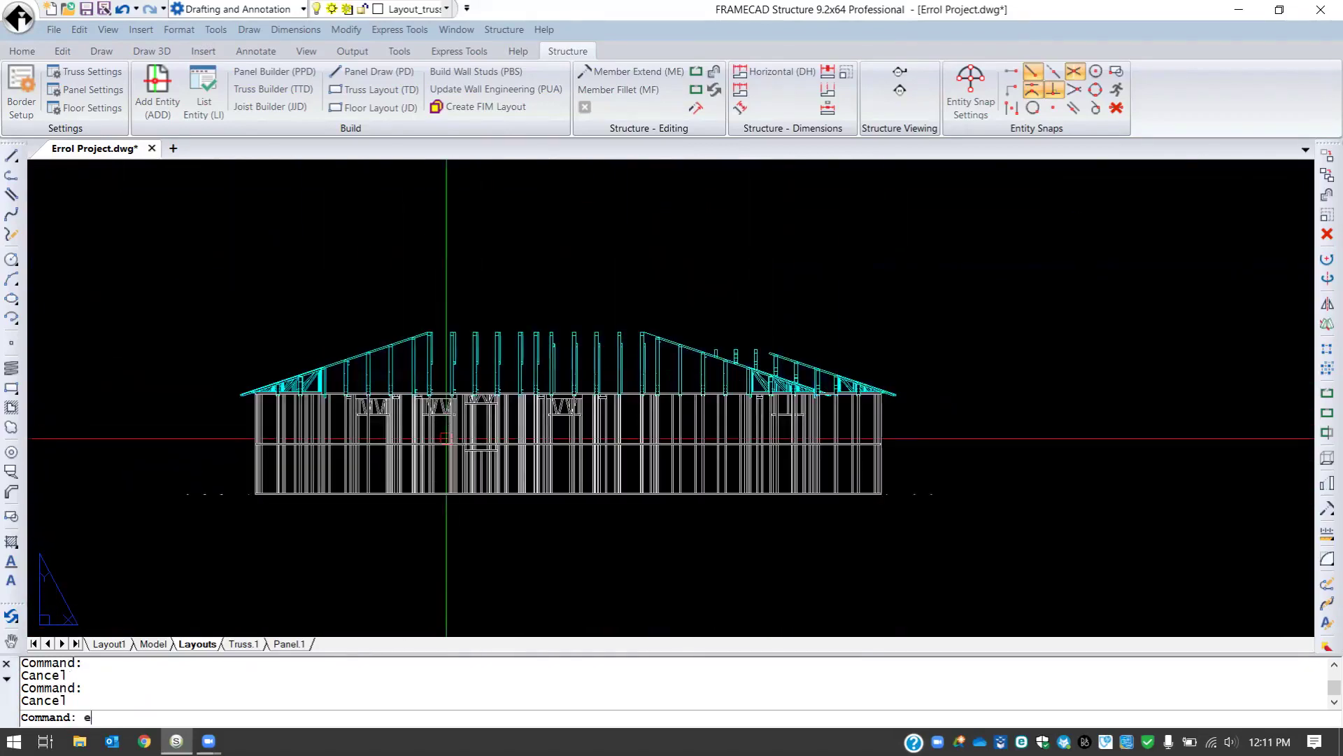
pyautogui.write('p')
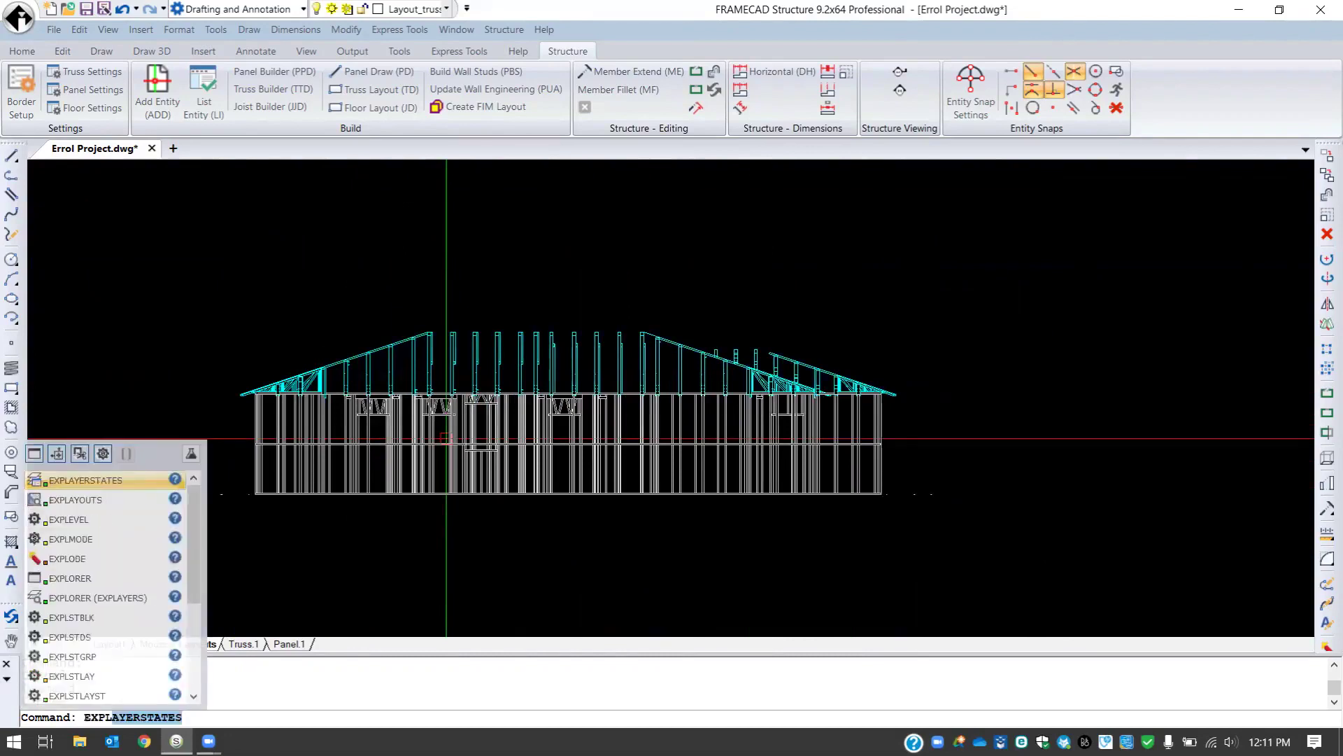
pyautogui.write('lode')
pyautogui.press('Return')
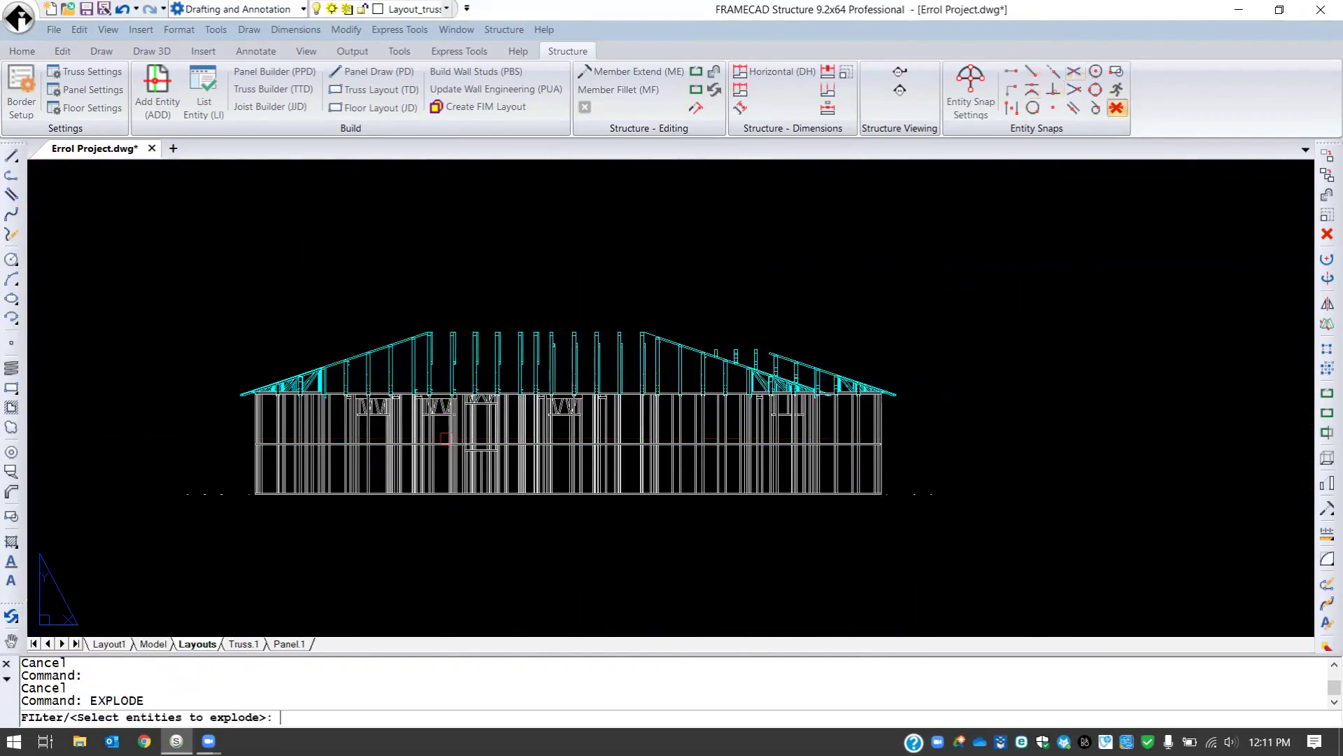
pyautogui.click(412, 458)
pyautogui.press('Return')
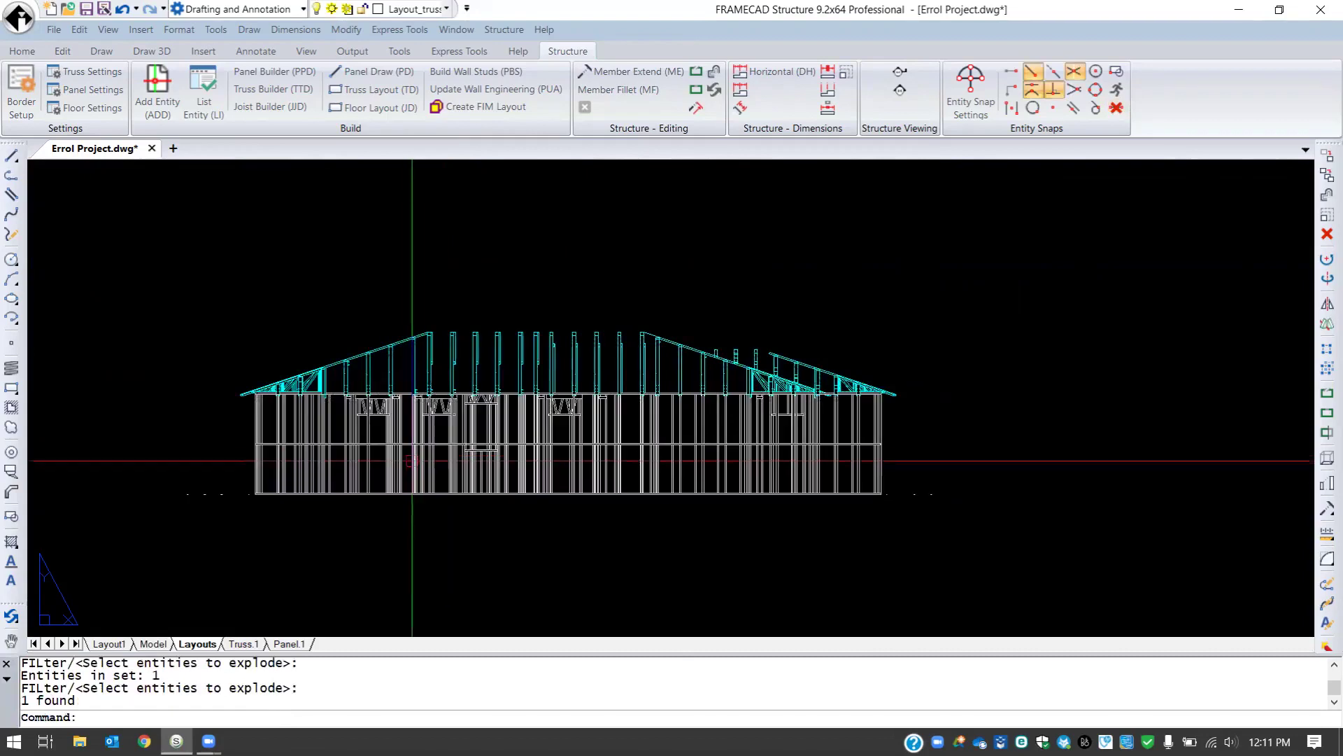
pyautogui.press('Return')
pyautogui.click(419, 448)
pyautogui.press('Return')
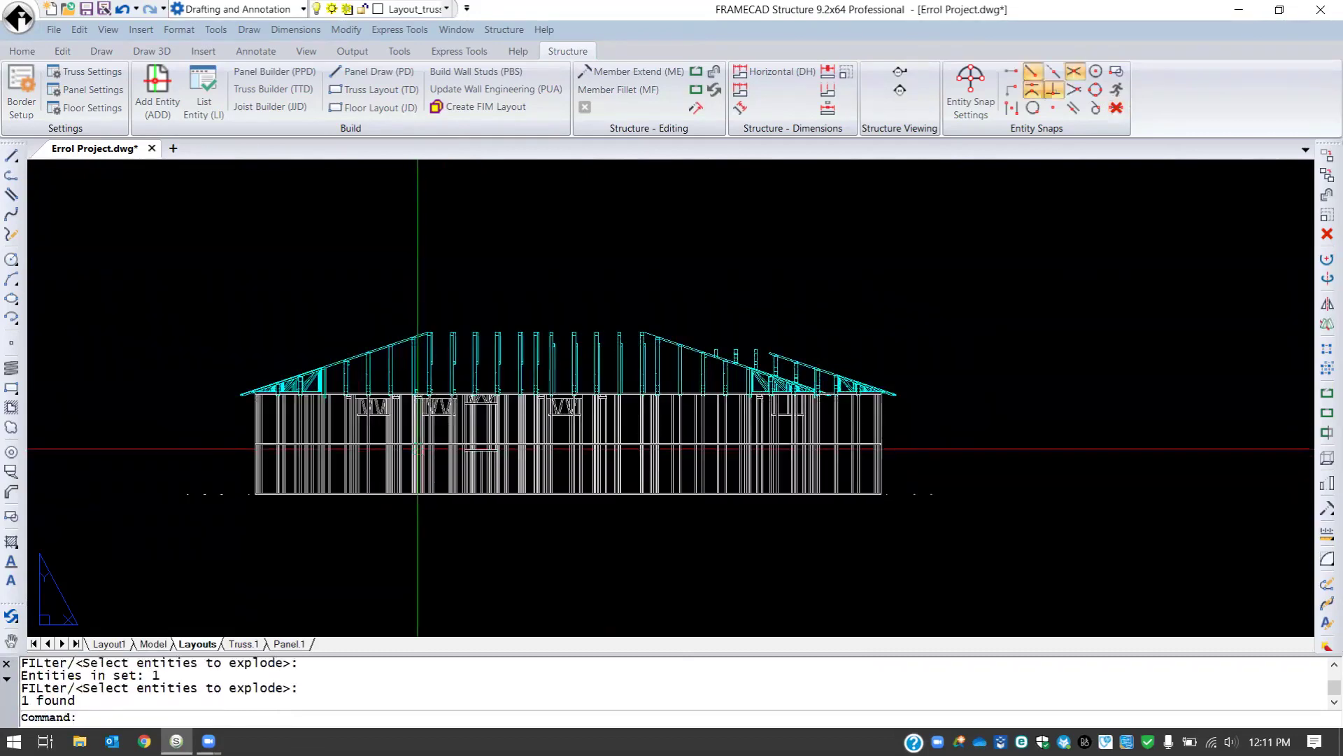
# - Crossing-select and delete the small stray entities right of the wall's end
pyautogui.scroll(3, 946, 524)
pyautogui.click(893, 464)
pyautogui.click(737, 381)
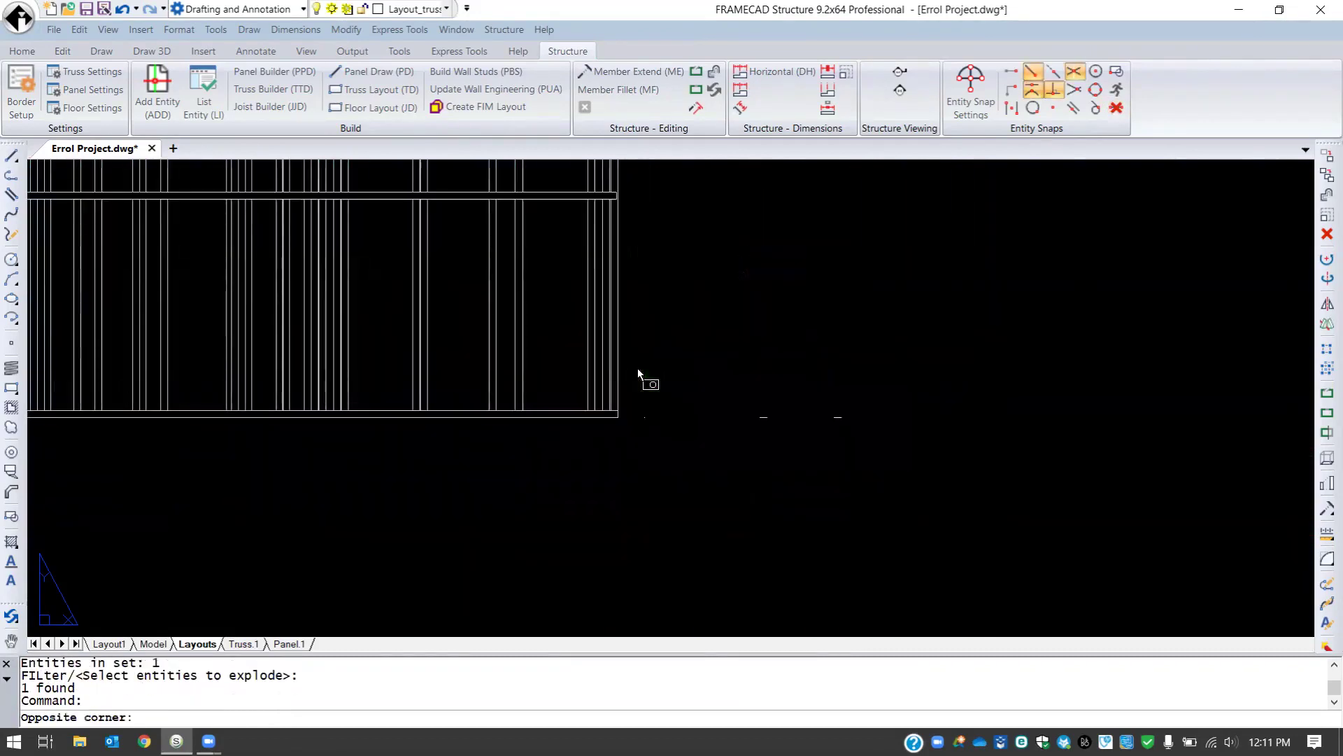
pyautogui.press('Delete')
pyautogui.scroll(-2, 703, 400)
pyautogui.scroll(2, 703, 401)
pyautogui.scroll(3, 693, 542)
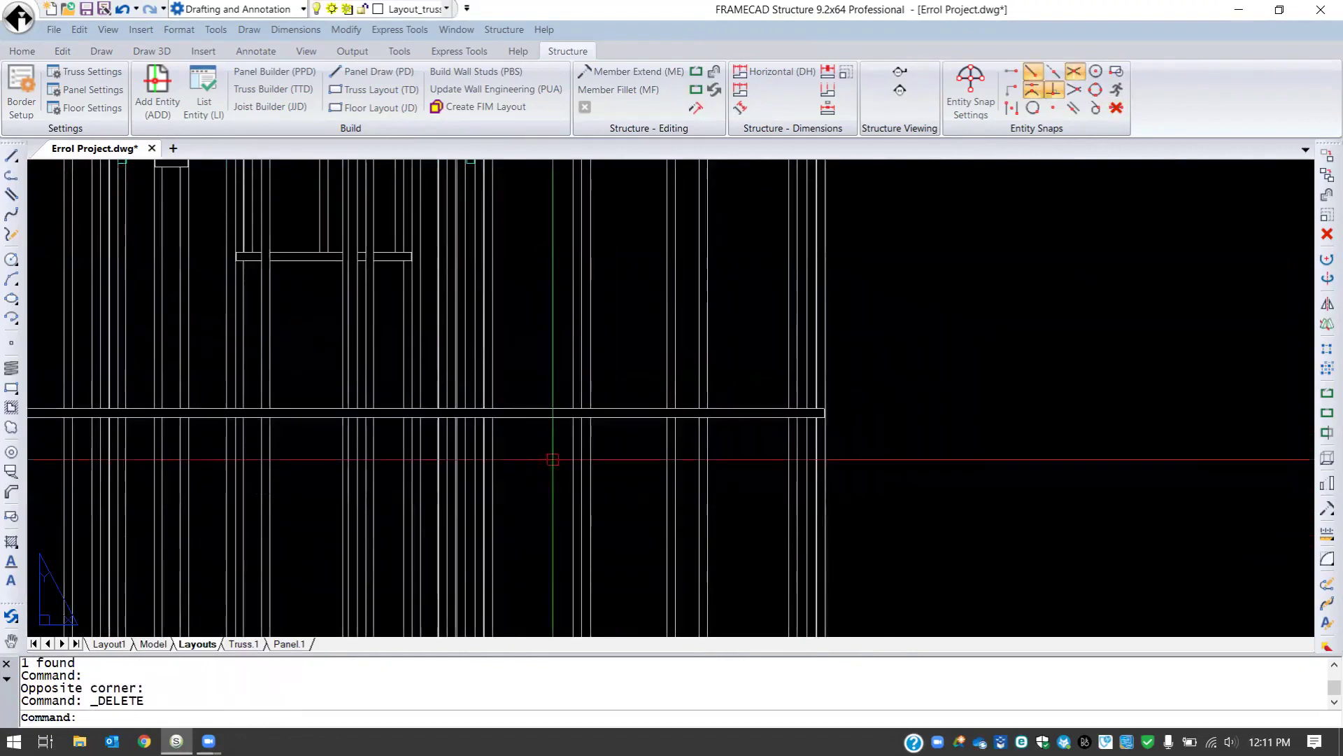
# - Delete the extra horizontal line from the exploded elevation
pyautogui.click(553, 458)
pyautogui.click(513, 346)
pyautogui.press('Delete')
pyautogui.scroll(-3, 565, 461)
pyautogui.scroll(3, 482, 447)
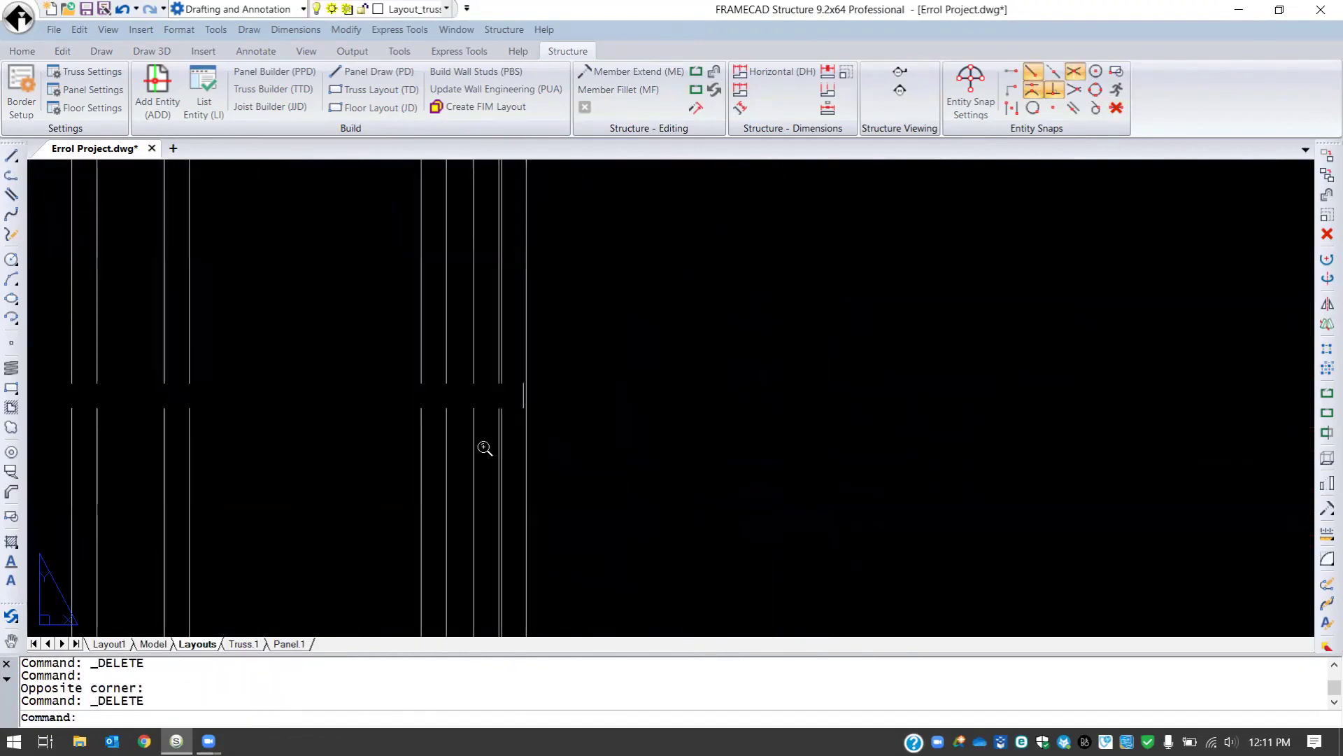
pyautogui.scroll(-2, 717, 506)
pyautogui.scroll(-4, 788, 364)
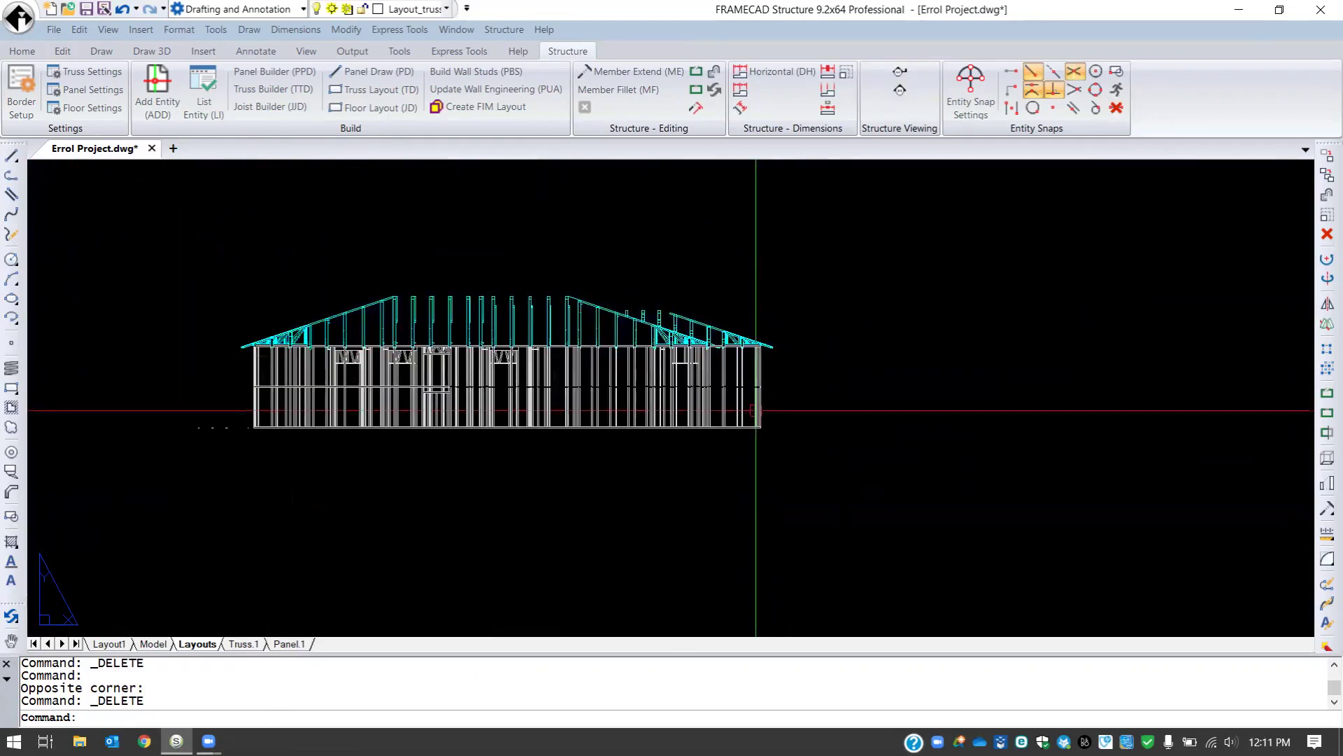
pyautogui.scroll(-3, 756, 410)
pyautogui.scroll(2, 630, 420)
# - Crossing-select the leftover wall lines around the elevation and delete them
pyautogui.click(903, 518)
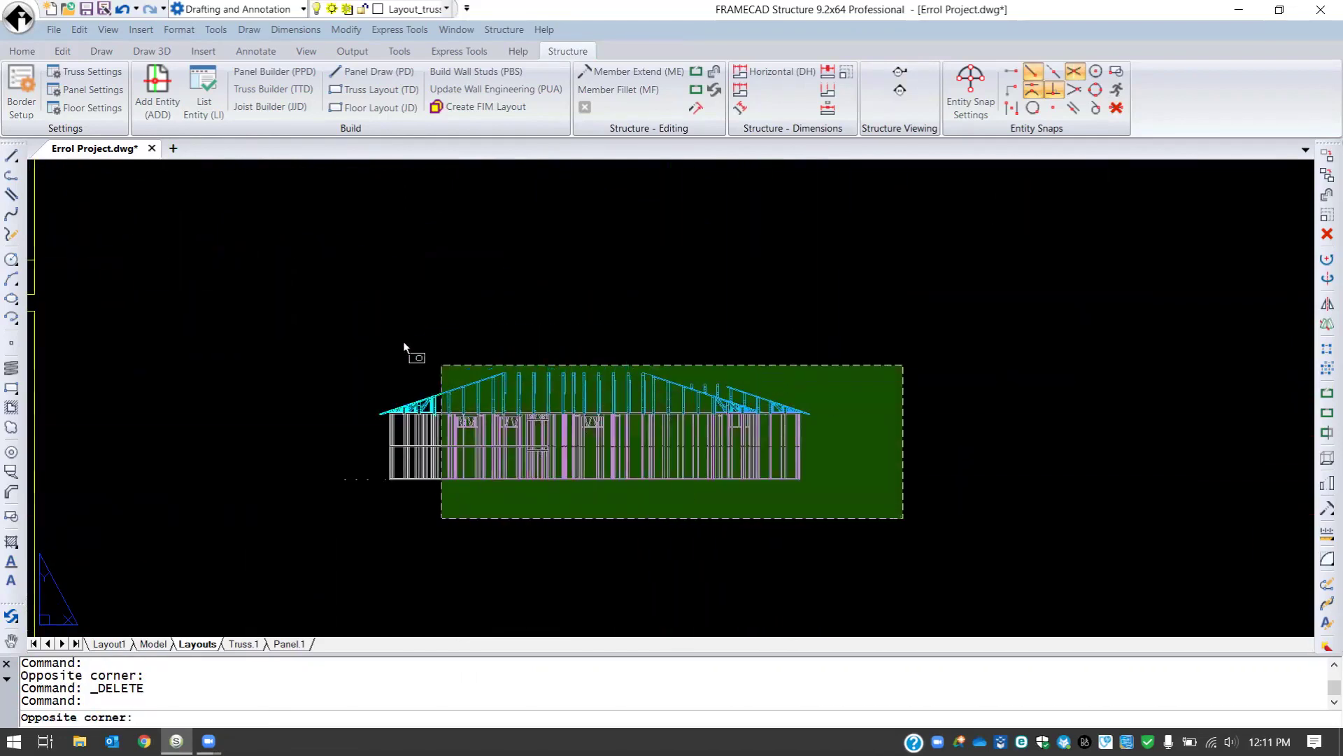
pyautogui.click(329, 323)
pyautogui.press('Delete')
# - Zoom around the layout sheets to check the cleaned wall-and-truss elevation on the top-right sheet
pyautogui.scroll(-5, 546, 491)
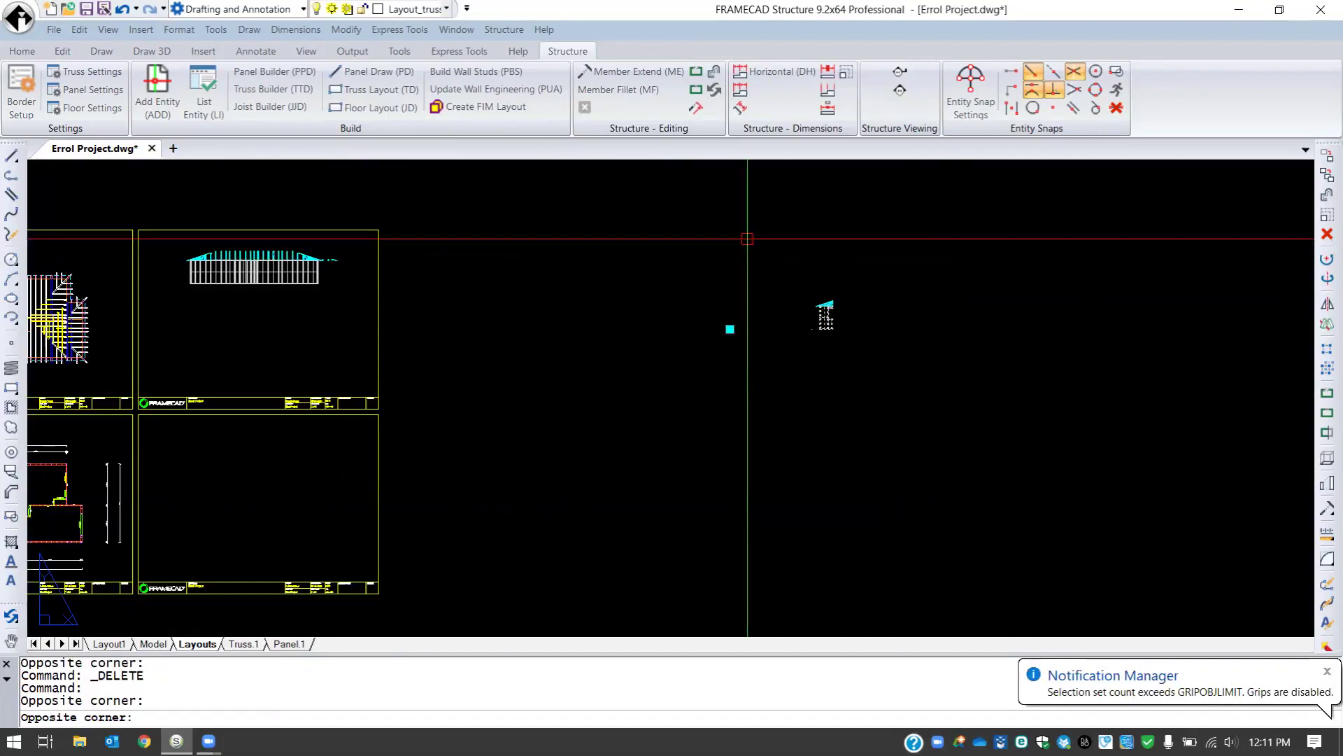
pyautogui.scroll(4, 294, 233)
pyautogui.scroll(2, 39, 306)
pyautogui.scroll(3, 669, 324)
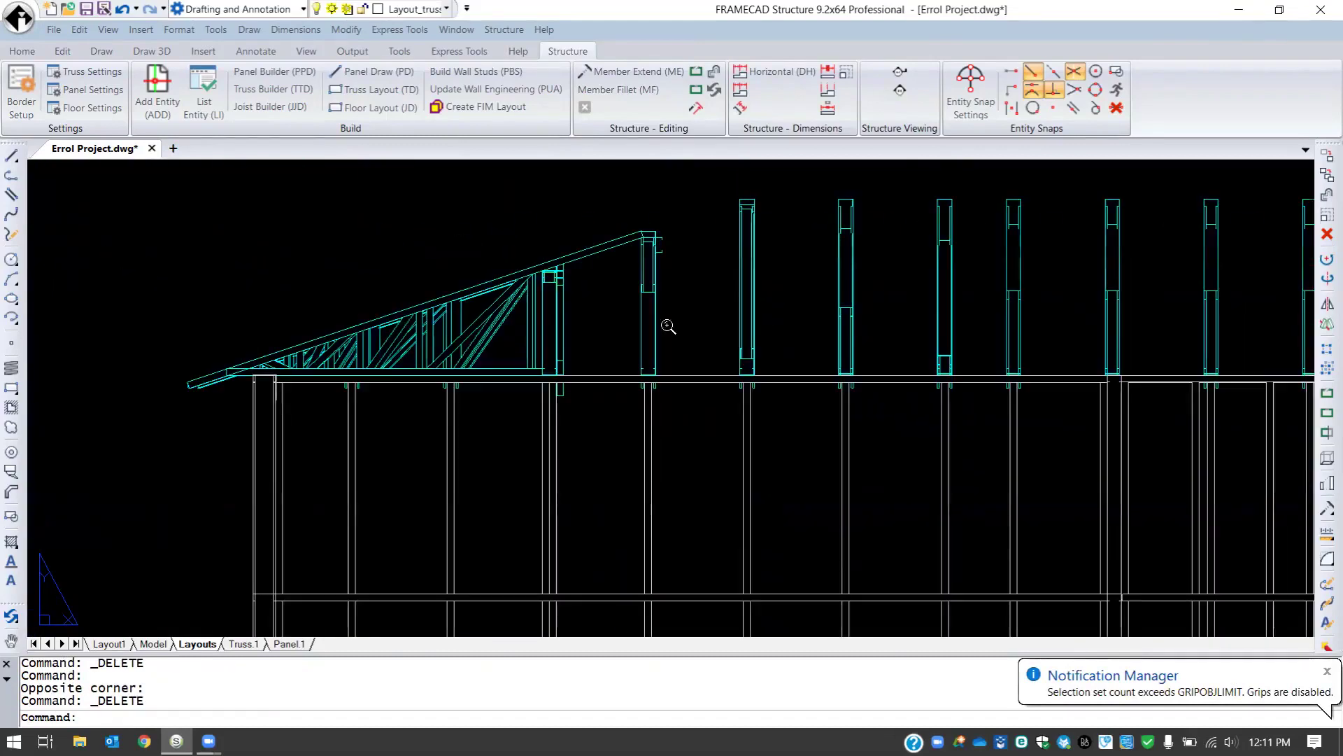
pyautogui.scroll(-2, 645, 324)
pyautogui.scroll(2, 480, 363)
pyautogui.scroll(-1, 447, 224)
pyautogui.scroll(2, 416, 302)
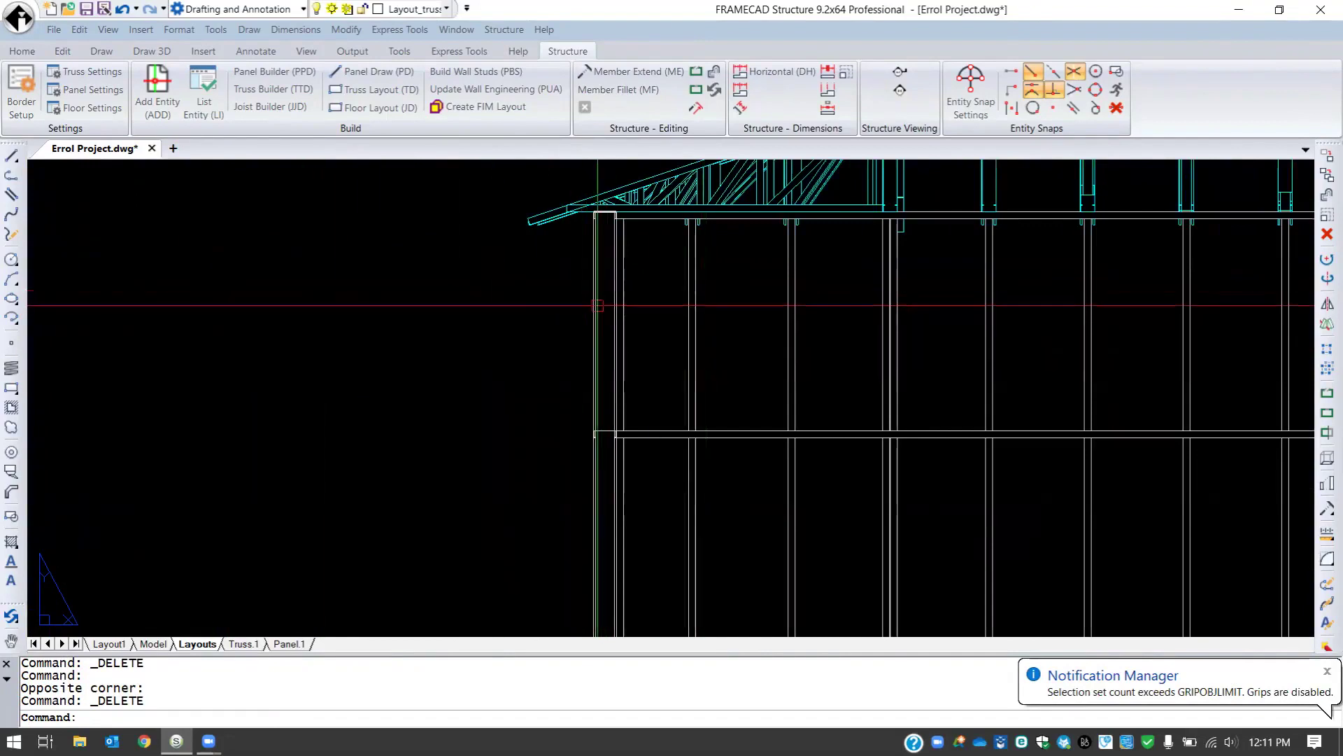
pyautogui.scroll(-3, 438, 292)
pyautogui.scroll(2, 490, 250)
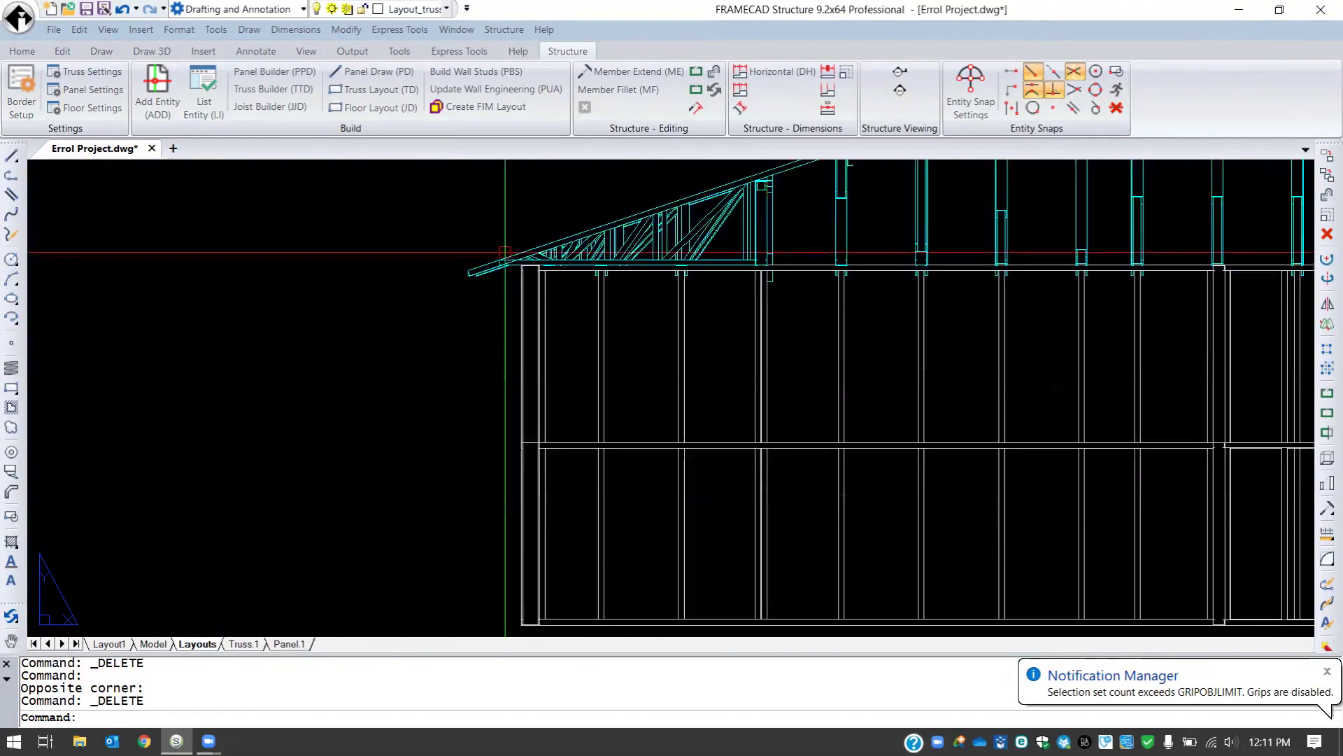
pyautogui.scroll(-3, 429, 327)
pyautogui.scroll(3, 429, 236)
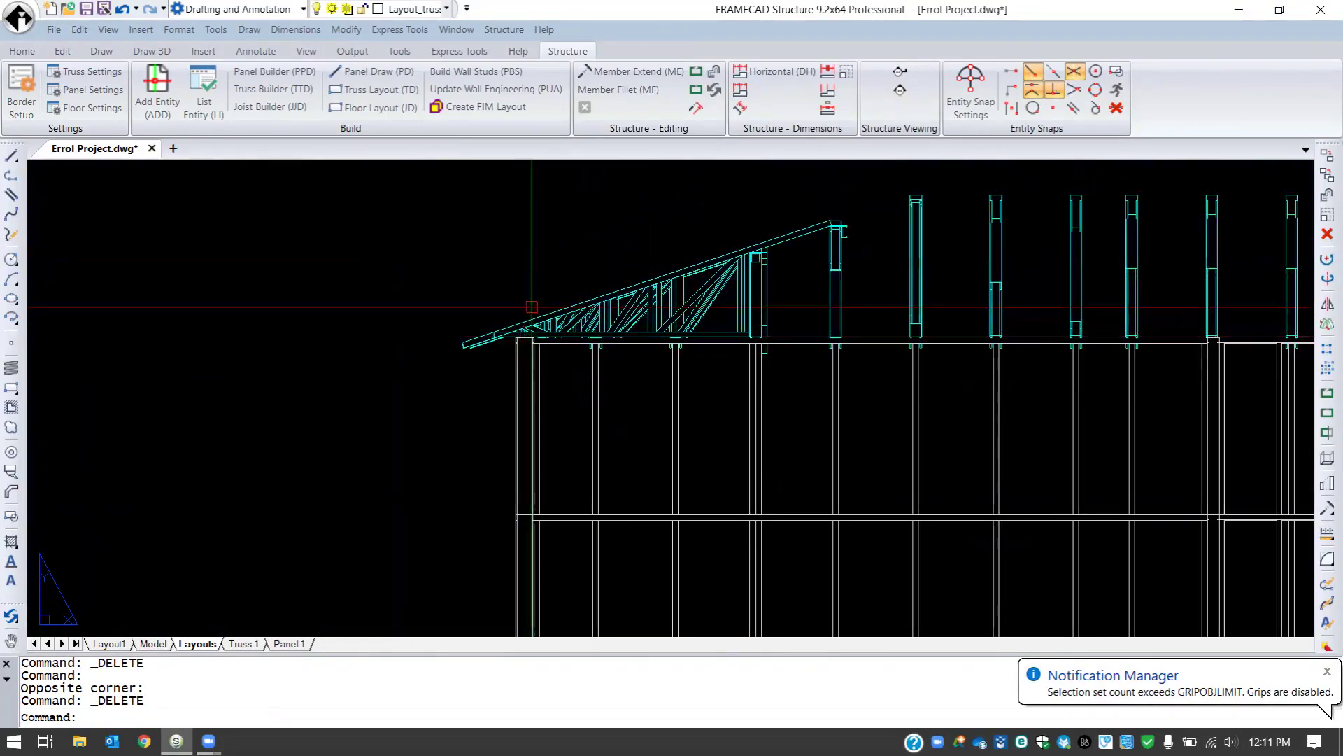
pyautogui.scroll(-2, 376, 324)
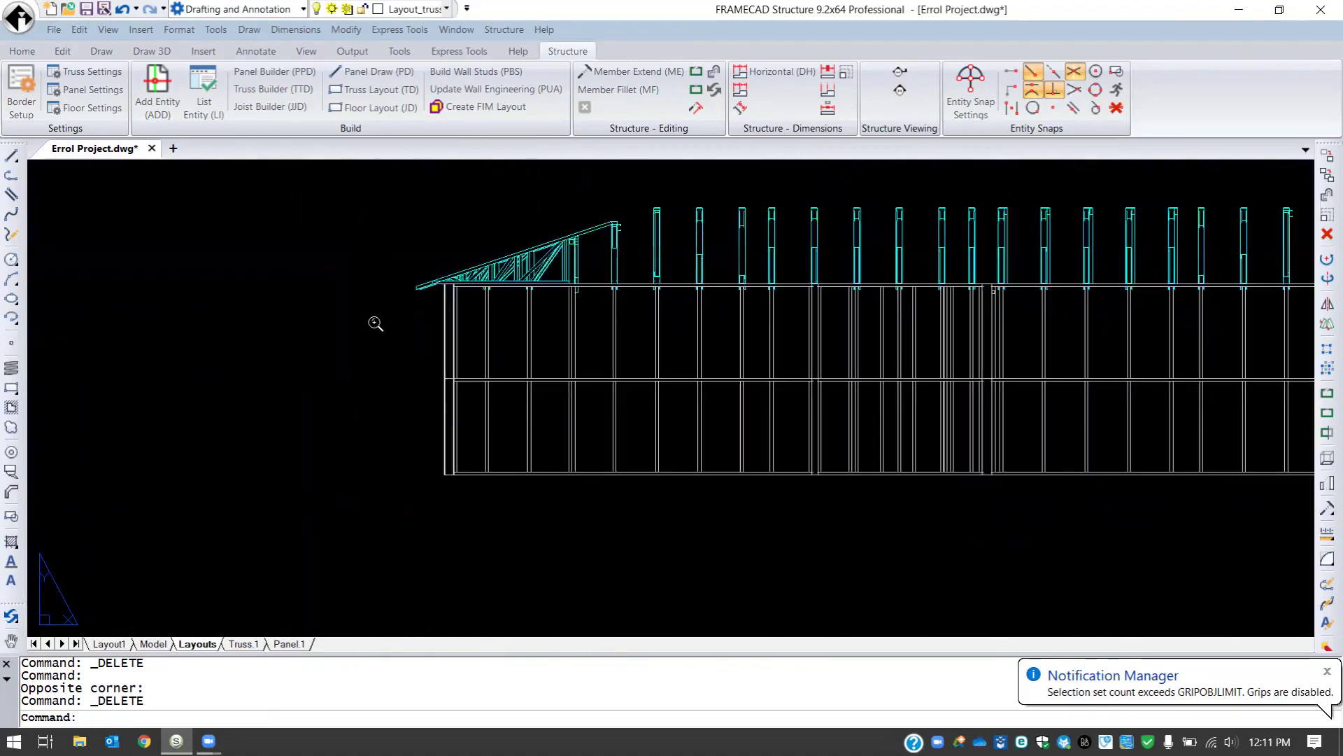
pyautogui.scroll(-5, 413, 455)
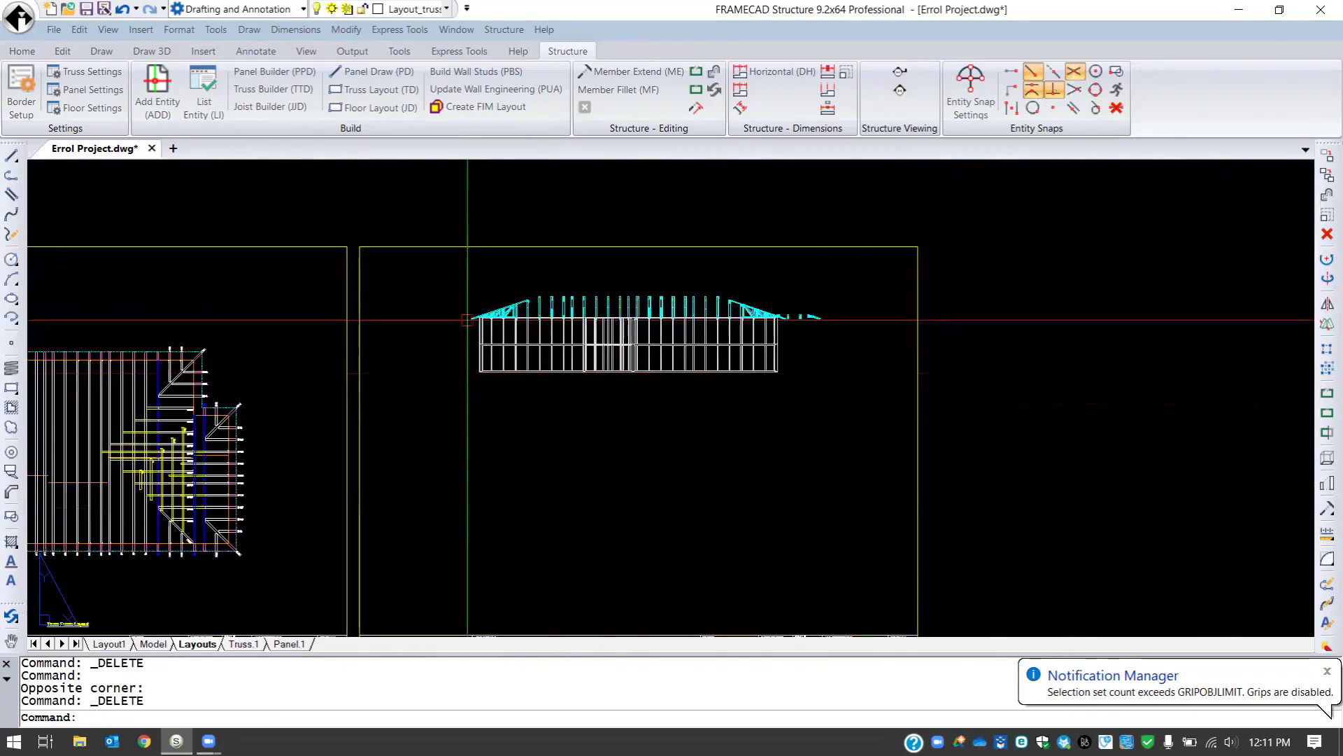
pyautogui.scroll(-4, 390, 350)
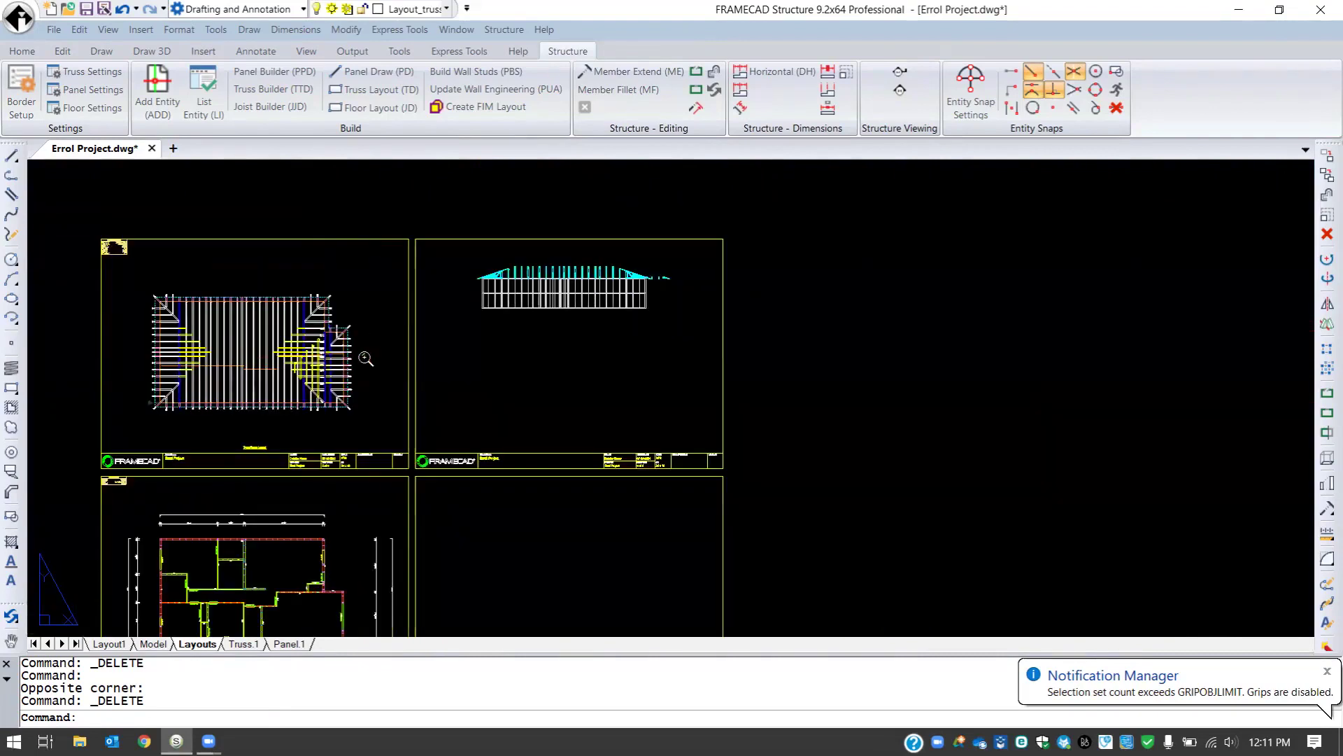
pyautogui.scroll(-3, 266, 399)
pyautogui.scroll(2, 266, 399)
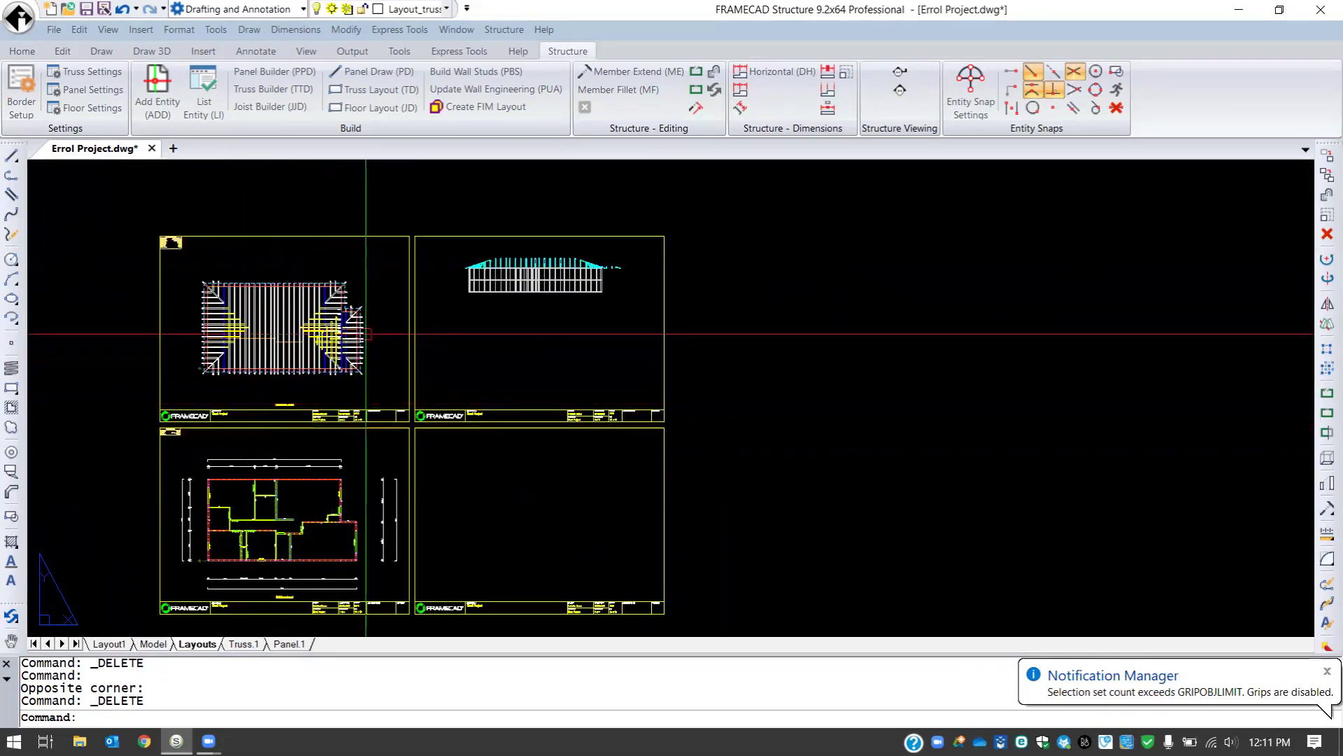
pyautogui.scroll(4, 539, 273)
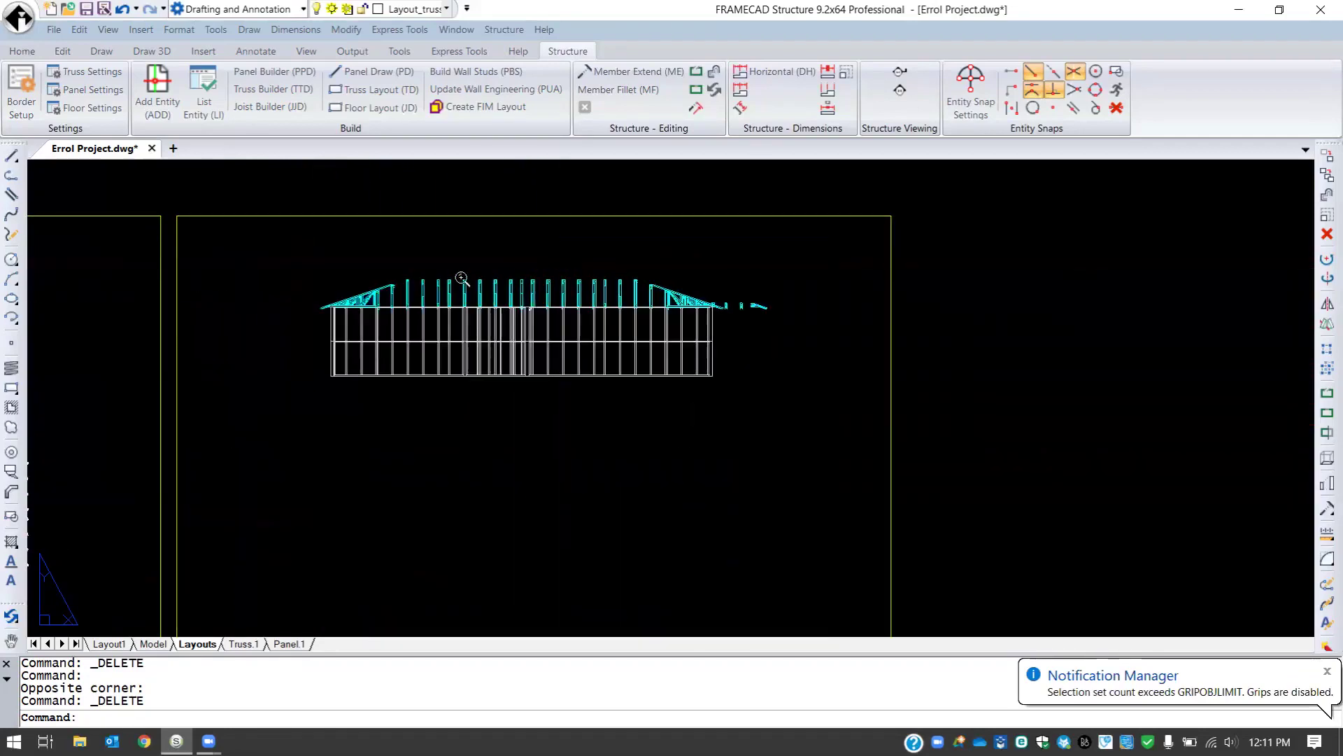